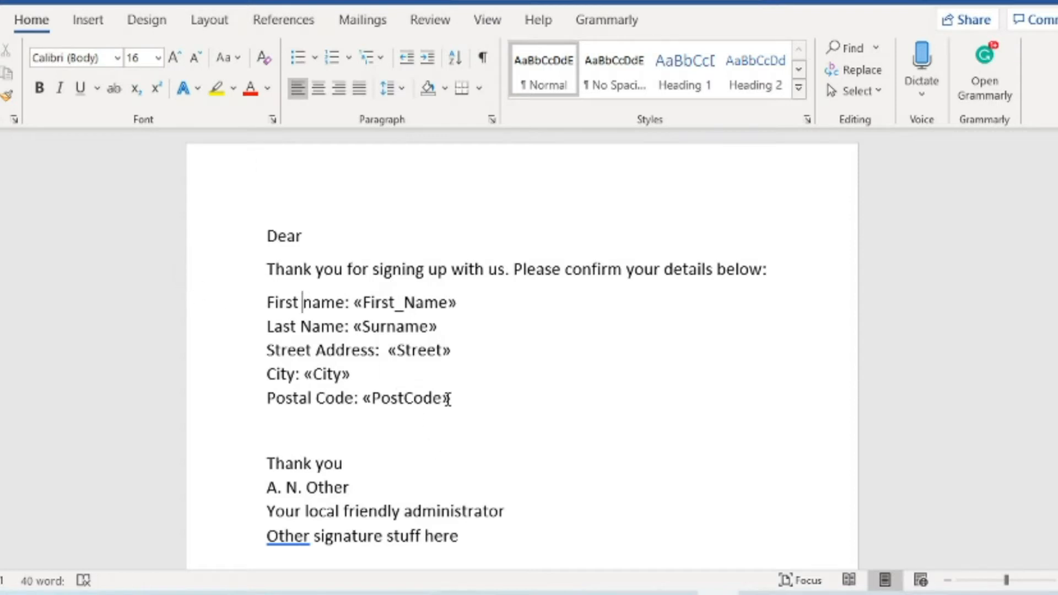
Switch to the Excel contacts workbook and look through the Surname column's filter values without applying a filter.
{"action": "scroll", "coordinate": [427, 382], "scroll_direction": "down", "scroll_amount": 1}
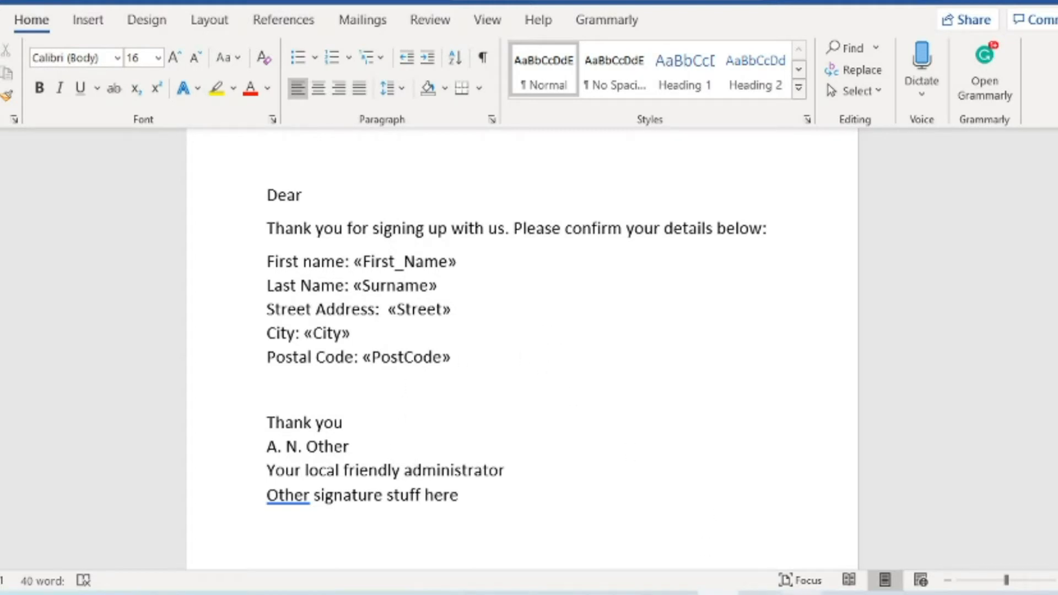
{"action": "left_click", "coordinate": [801, 594]}
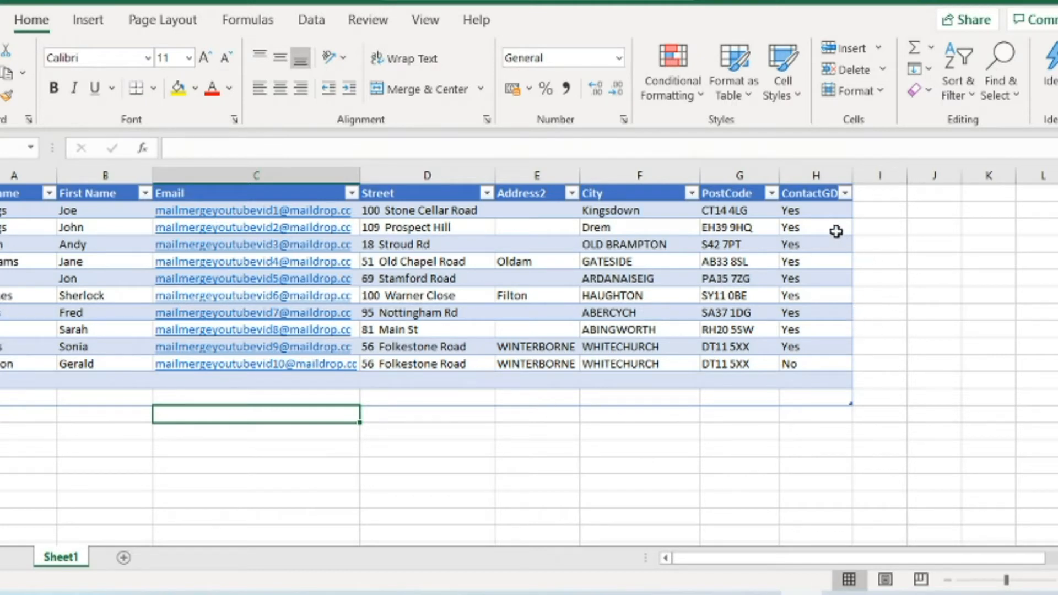
{"action": "left_click", "coordinate": [49, 193]}
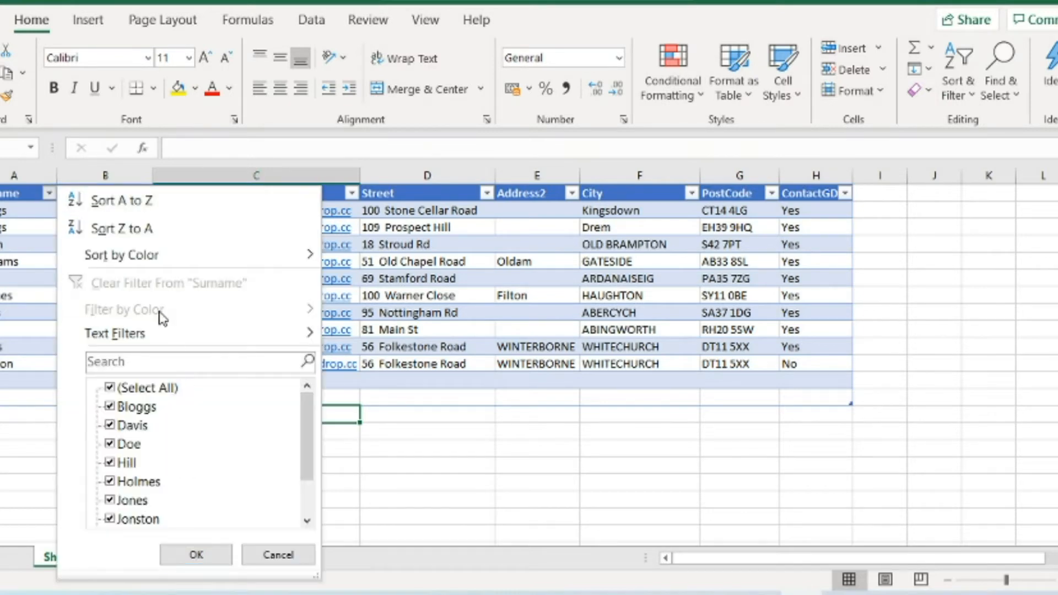
{"action": "scroll", "coordinate": [198, 442], "scroll_direction": "down", "scroll_amount": 1}
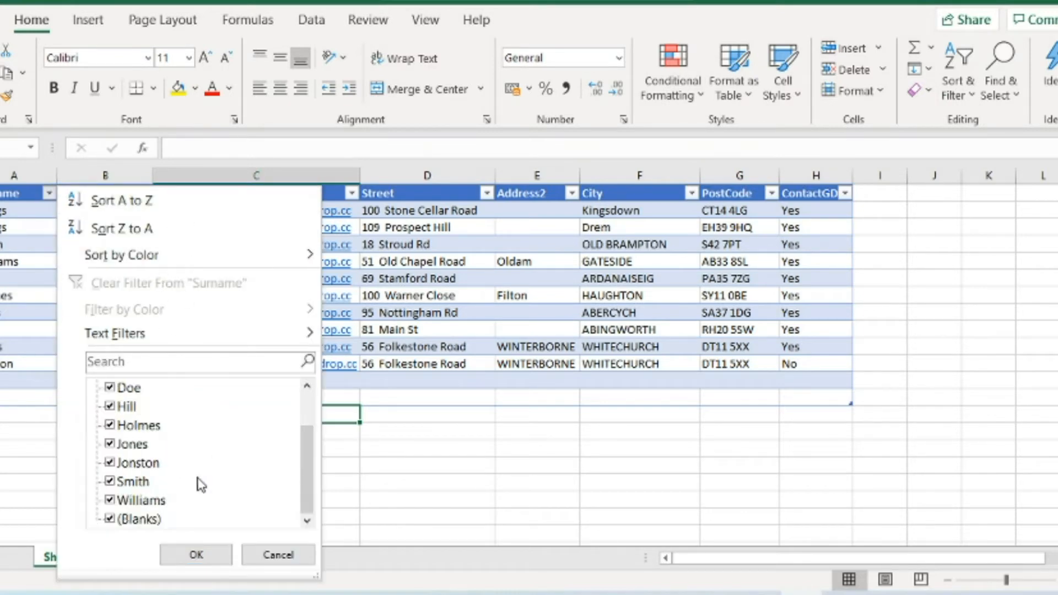
{"action": "scroll", "coordinate": [160, 441], "scroll_direction": "up", "scroll_amount": 1}
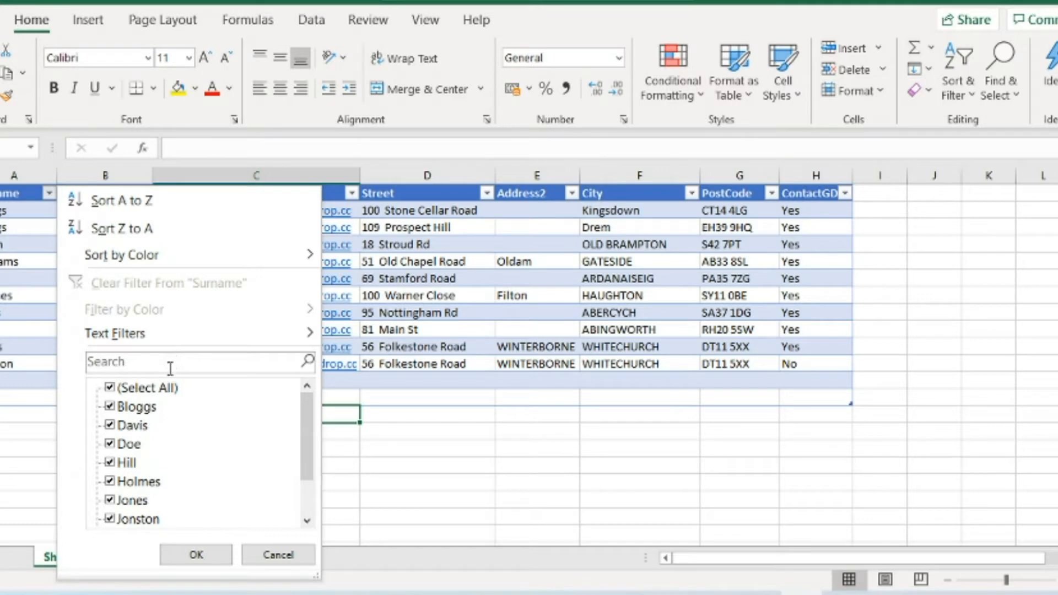
{"action": "left_click", "coordinate": [279, 555]}
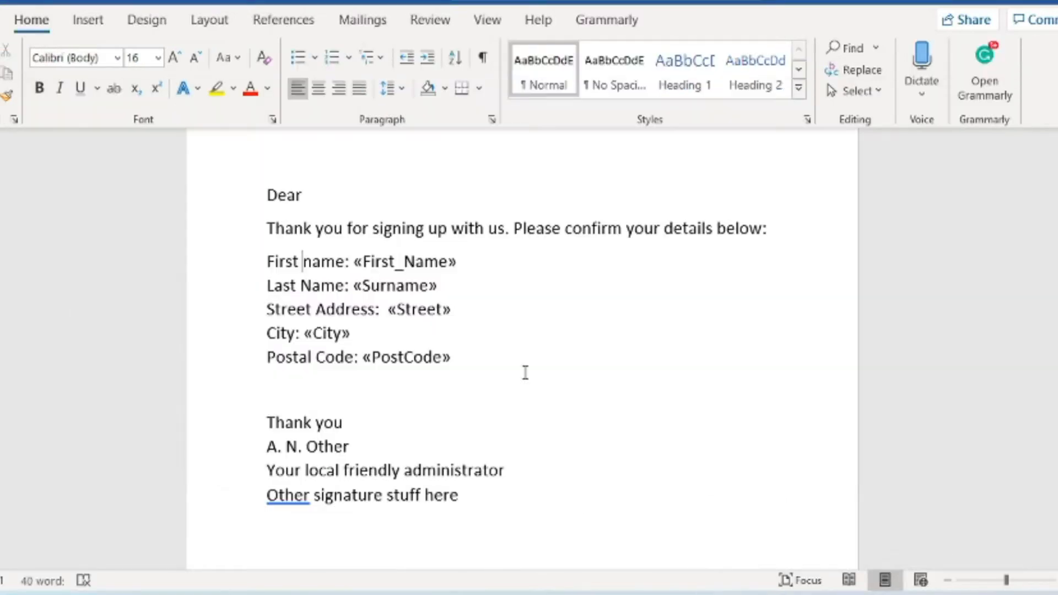
In the Word letter, use the existing Contacts Excel workbook from the MailMerge email video folder as the recipient list, choosing the Sheet1$ table.
{"action": "left_click", "coordinate": [543, 333]}
{"action": "left_click", "coordinate": [369, 22]}
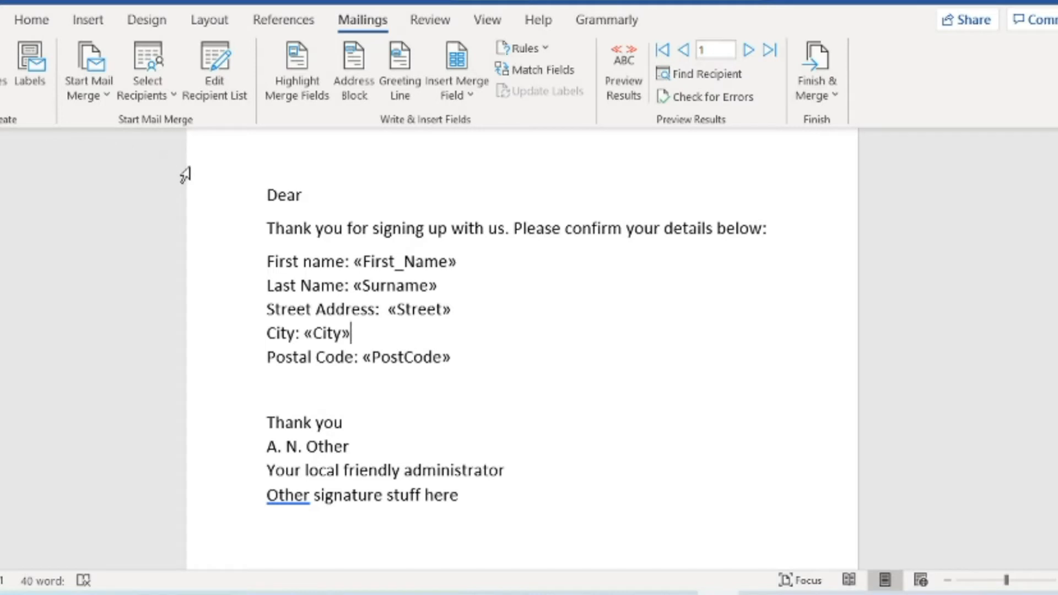
{"action": "left_click", "coordinate": [150, 92]}
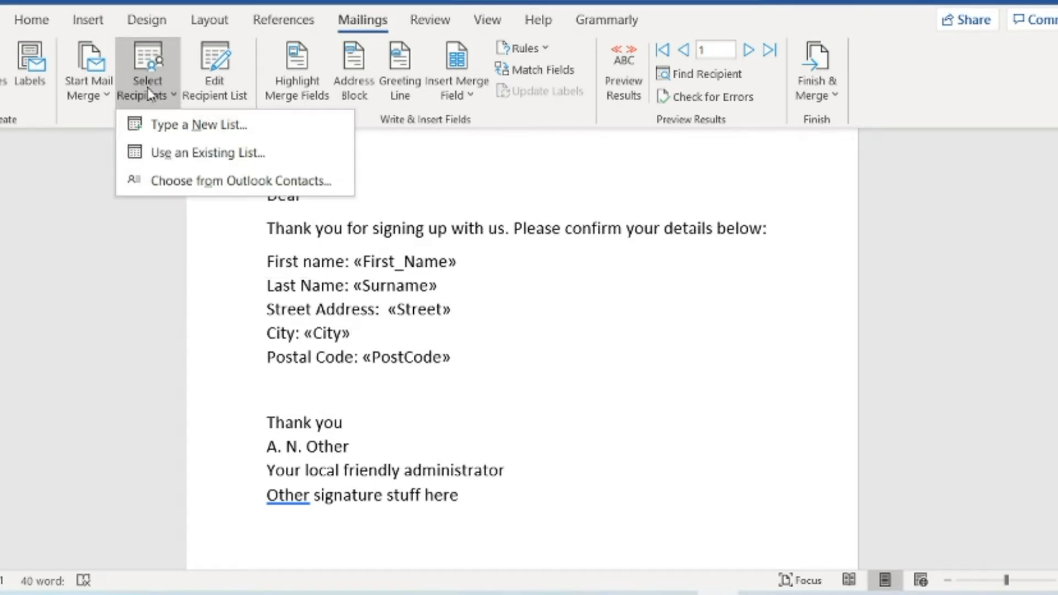
{"action": "left_click", "coordinate": [191, 155]}
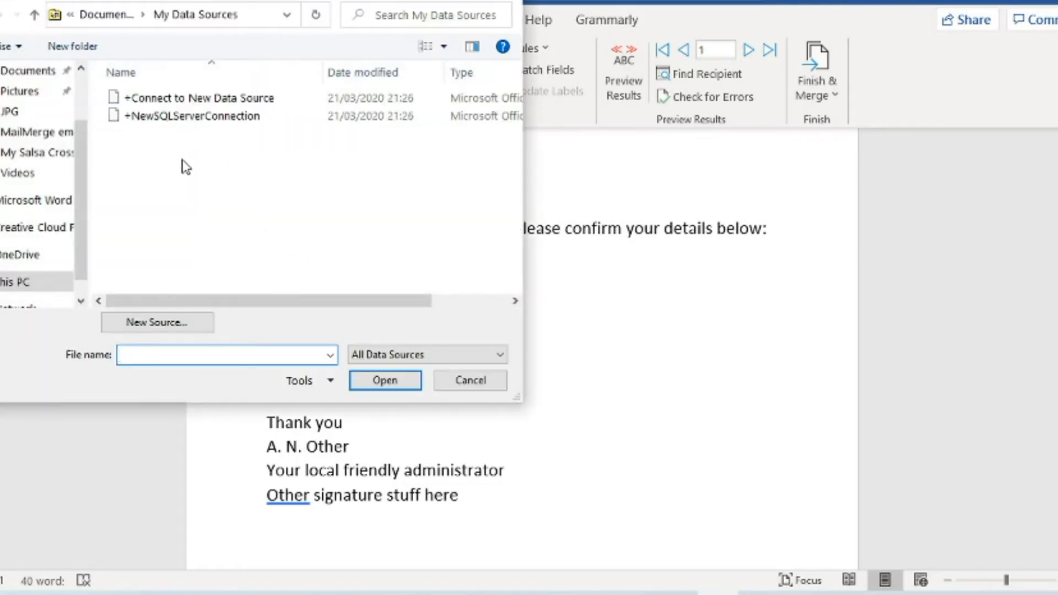
{"action": "left_click", "coordinate": [35, 155]}
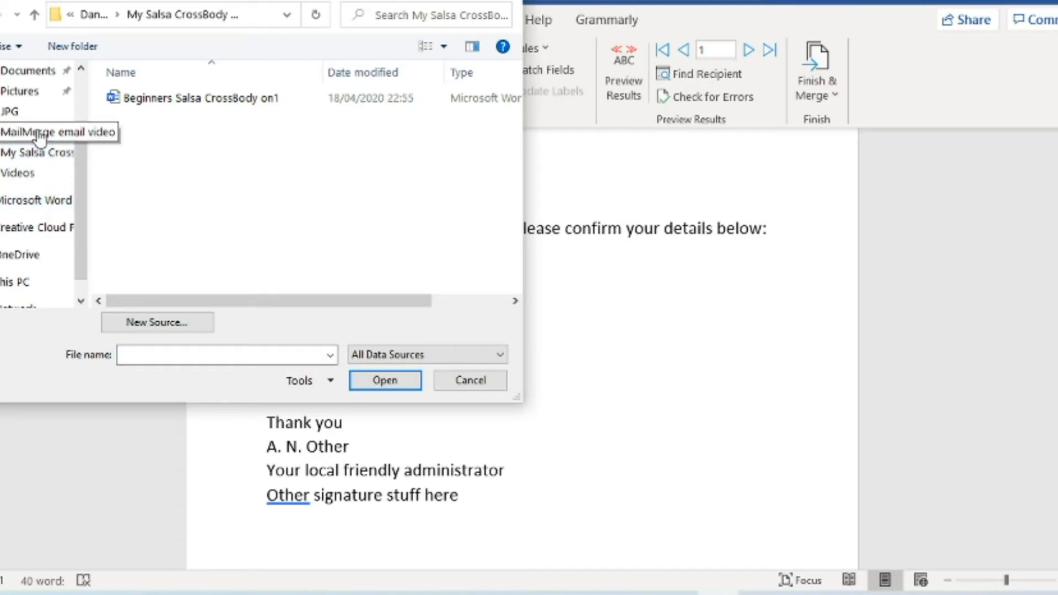
{"action": "left_click", "coordinate": [37, 134]}
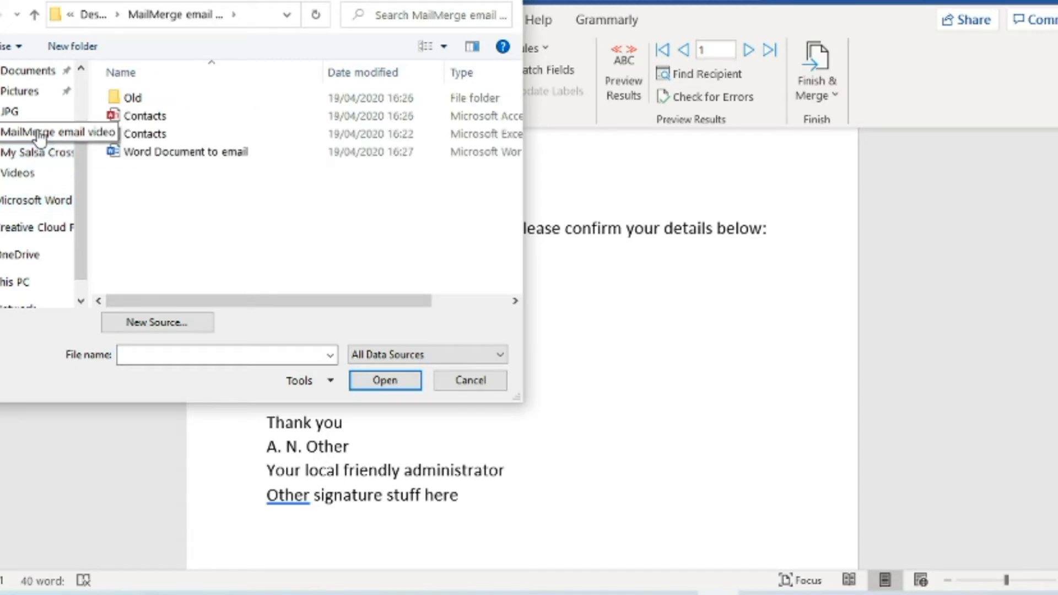
{"action": "left_click", "coordinate": [134, 137]}
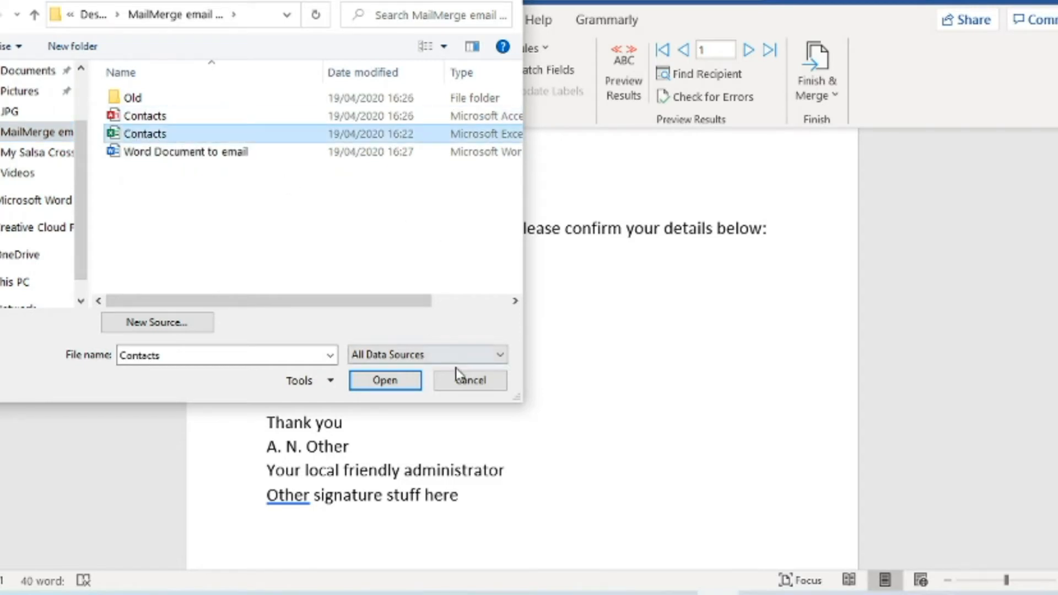
{"action": "left_click", "coordinate": [417, 382]}
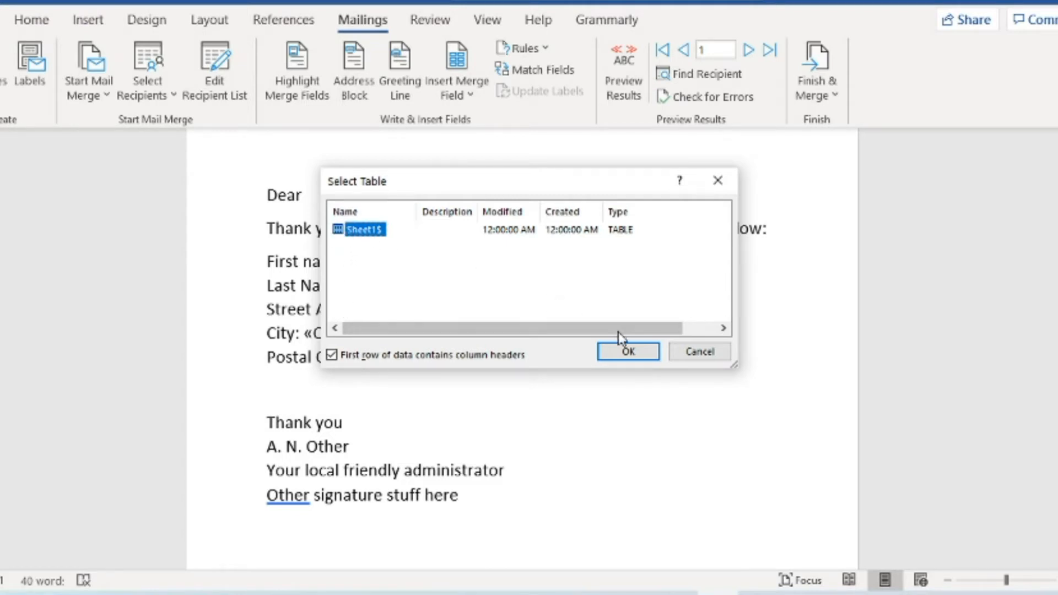
{"action": "left_click", "coordinate": [627, 352]}
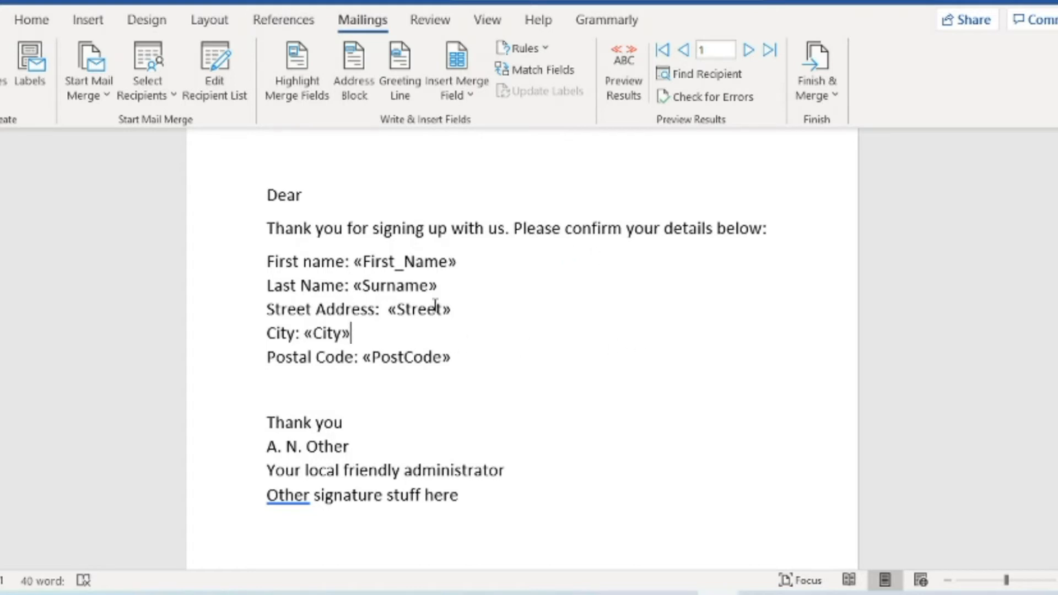
Insert the First_Name merge field after "Dear" in the greeting line, separated by a space.
{"action": "left_click", "coordinate": [305, 196]}
{"action": "left_click", "coordinate": [221, 79]}
{"action": "left_click", "coordinate": [465, 76]}
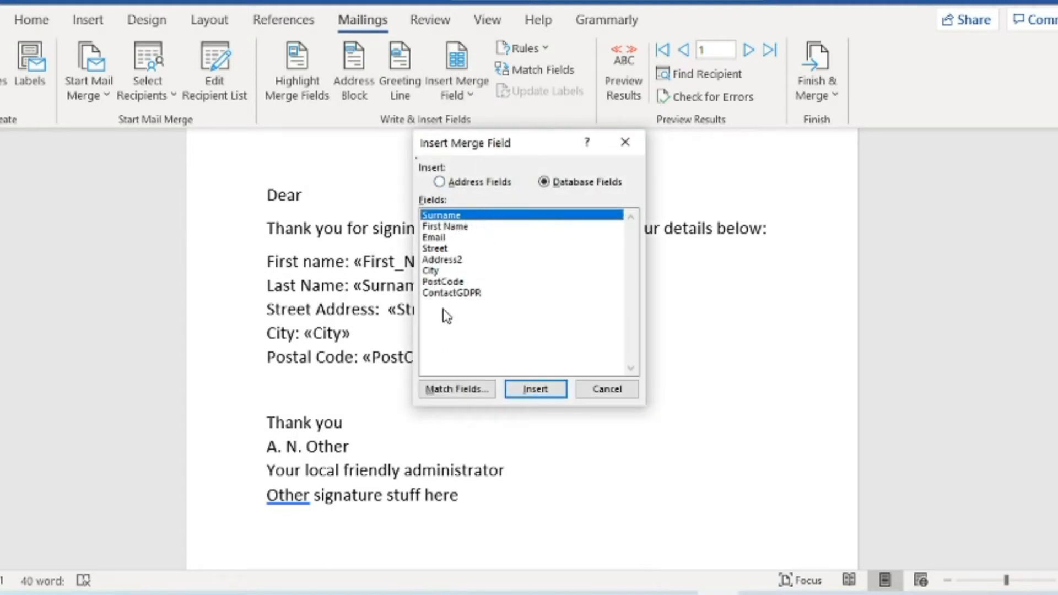
{"action": "left_click", "coordinate": [594, 389]}
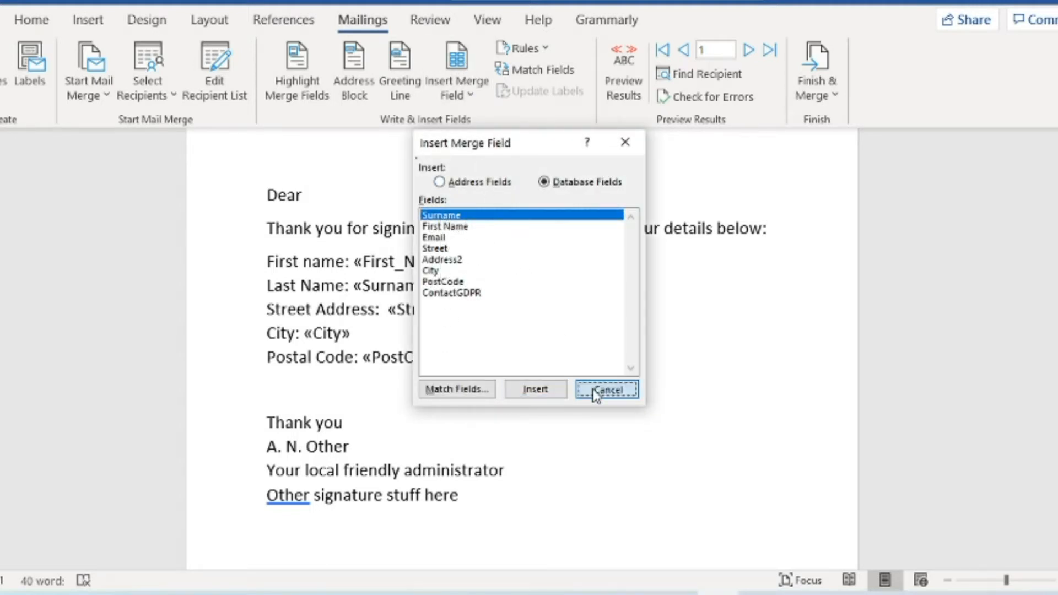
{"action": "left_click", "coordinate": [466, 93]}
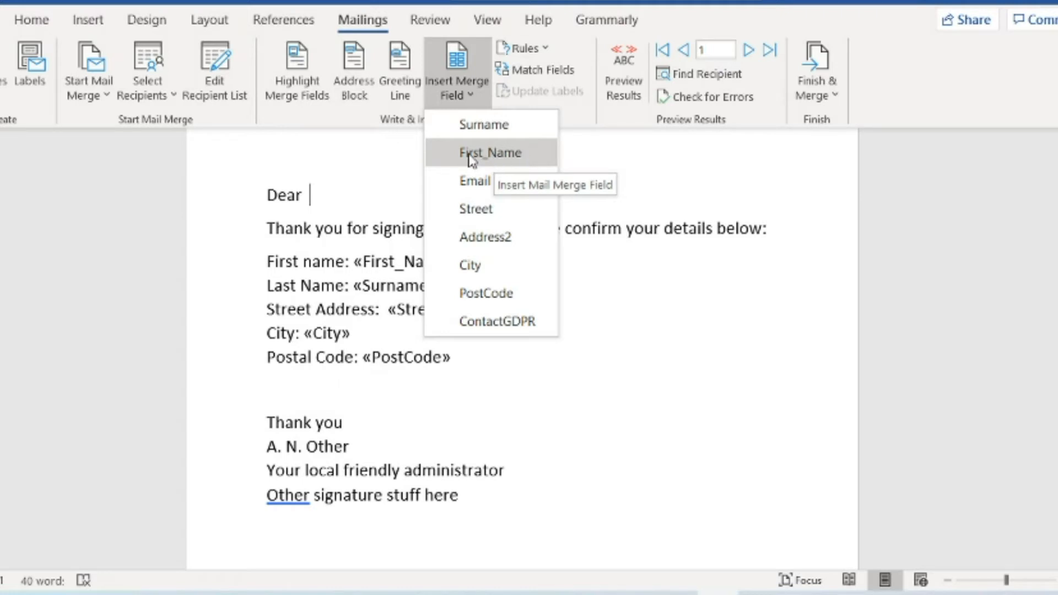
{"action": "left_click", "coordinate": [512, 159]}
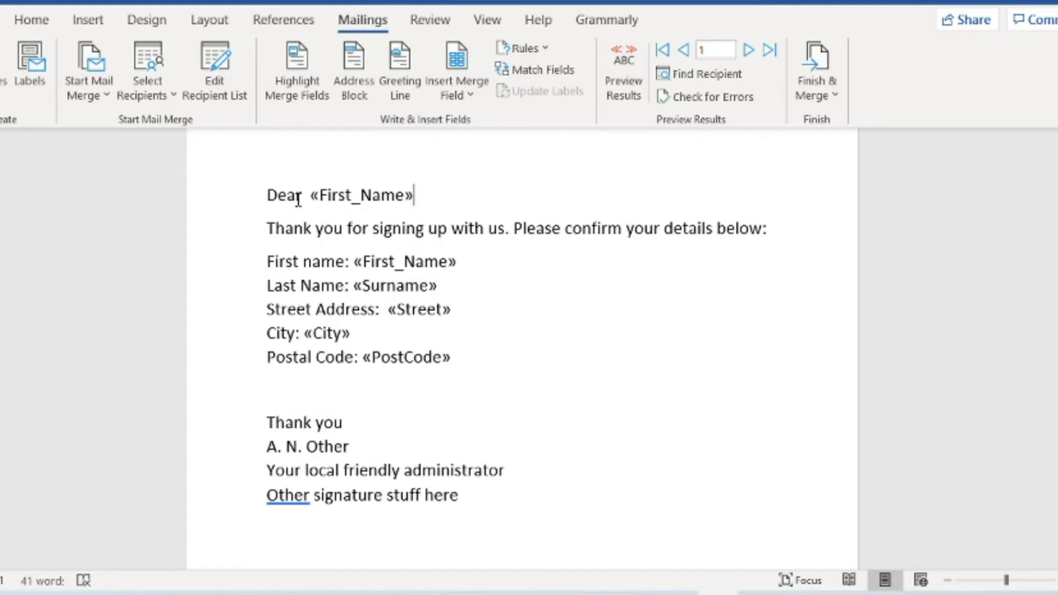
Check the First_Name, Surname, Street and PostCode merge fields in the body of the letter.
{"action": "left_click", "coordinate": [434, 262]}
{"action": "left_click", "coordinate": [420, 286]}
{"action": "left_click", "coordinate": [432, 322]}
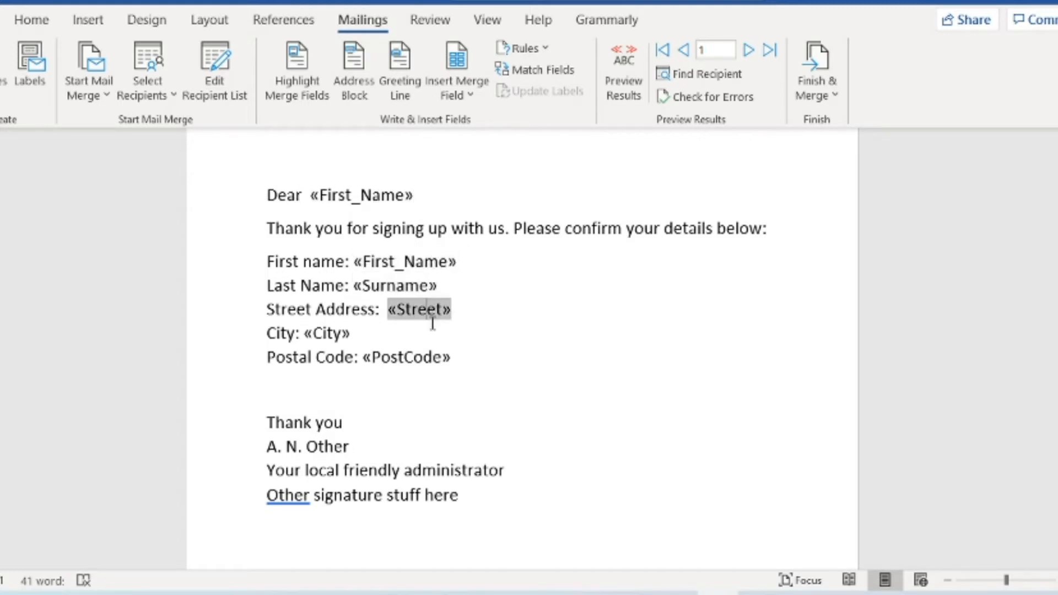
{"action": "left_click", "coordinate": [429, 364]}
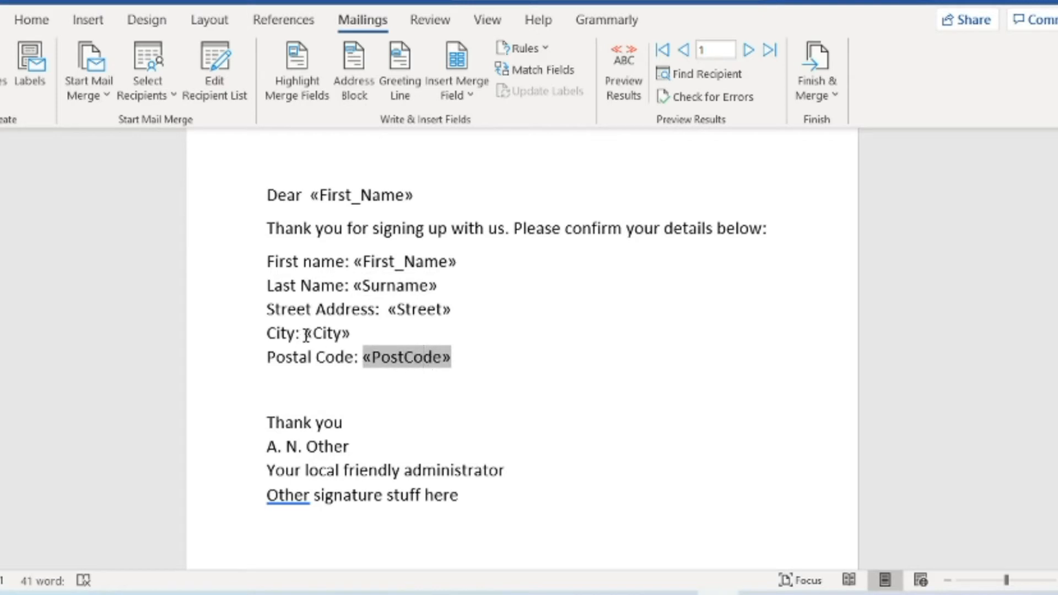
{"action": "left_click", "coordinate": [430, 263]}
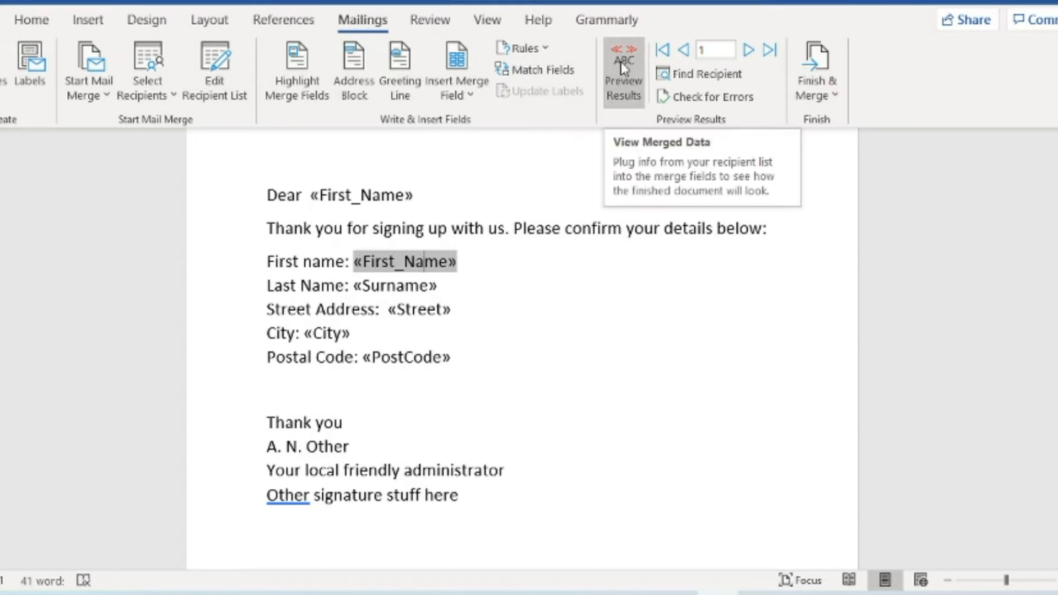
Preview the merged letter with recipient data and step forward through the records to record 10.
{"action": "left_click", "coordinate": [624, 99]}
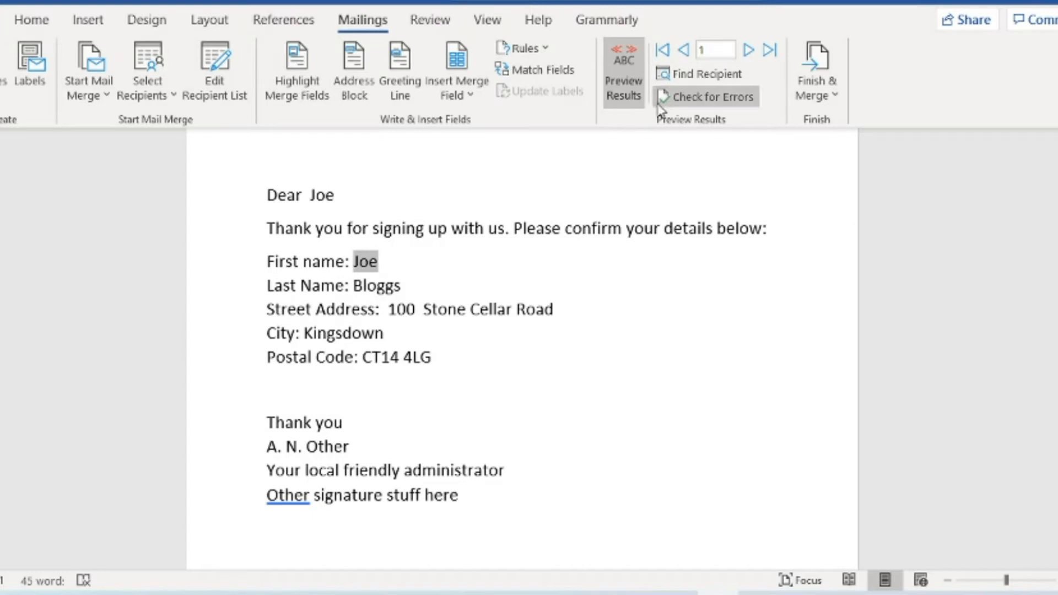
{"action": "left_click", "coordinate": [751, 53]}
{"action": "left_click", "coordinate": [751, 53]}
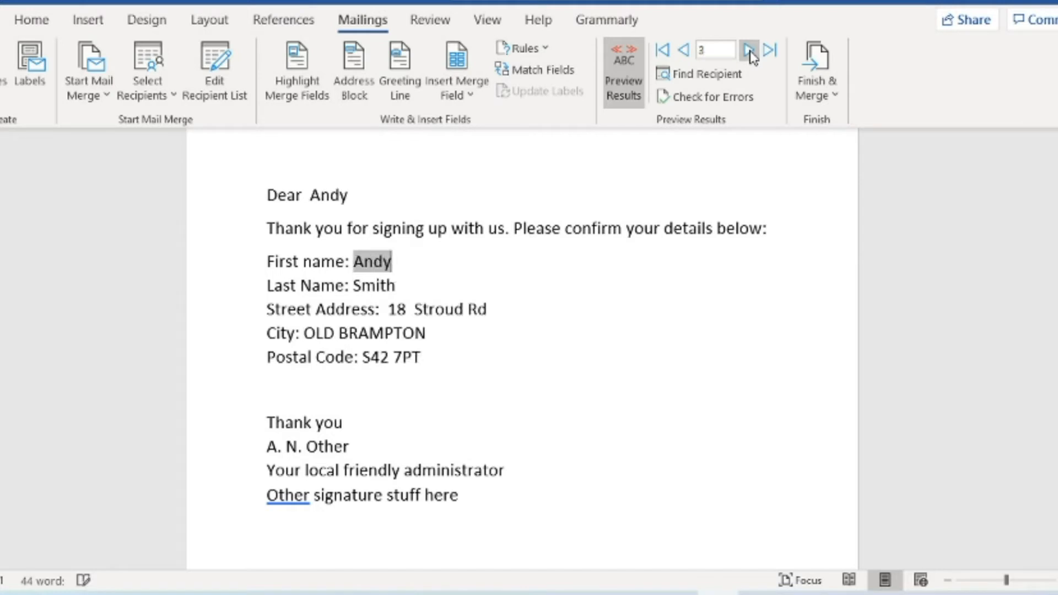
{"action": "left_click", "coordinate": [751, 53]}
{"action": "left_click", "coordinate": [751, 53]}
{"action": "left_click", "coordinate": [750, 53]}
{"action": "left_click", "coordinate": [751, 53]}
{"action": "left_click", "coordinate": [751, 53]}
{"action": "left_click", "coordinate": [750, 52]}
{"action": "left_click", "coordinate": [751, 53]}
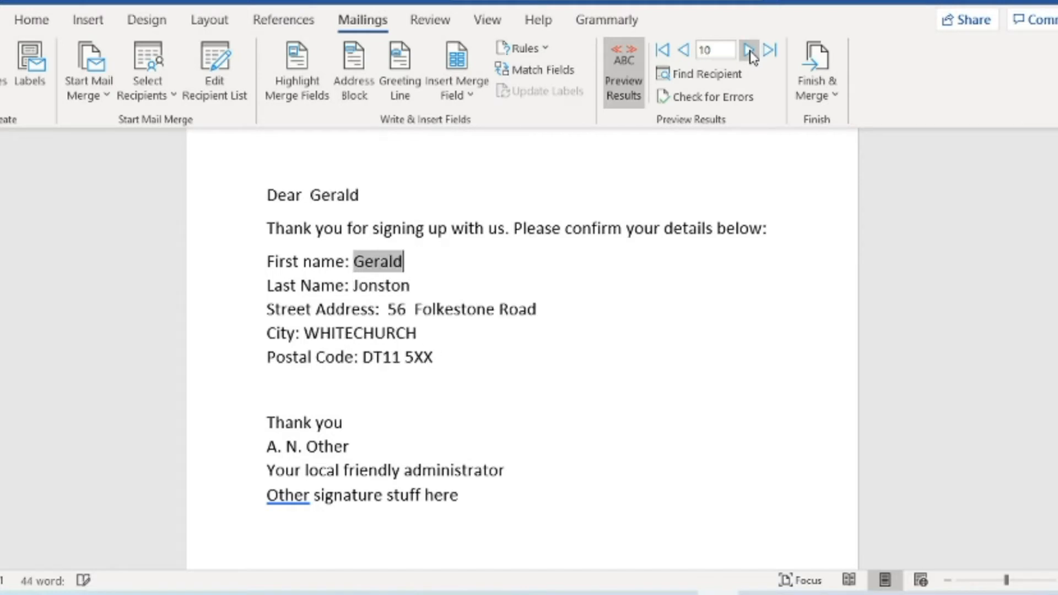
Browse the previewed letters backwards, jump between the first and last records, and return to record 1.
{"action": "left_click", "coordinate": [684, 51]}
{"action": "left_click", "coordinate": [683, 51]}
{"action": "left_click", "coordinate": [684, 51]}
{"action": "left_click", "coordinate": [684, 50]}
{"action": "left_click", "coordinate": [683, 51]}
{"action": "left_click", "coordinate": [683, 51]}
{"action": "left_click", "coordinate": [683, 51]}
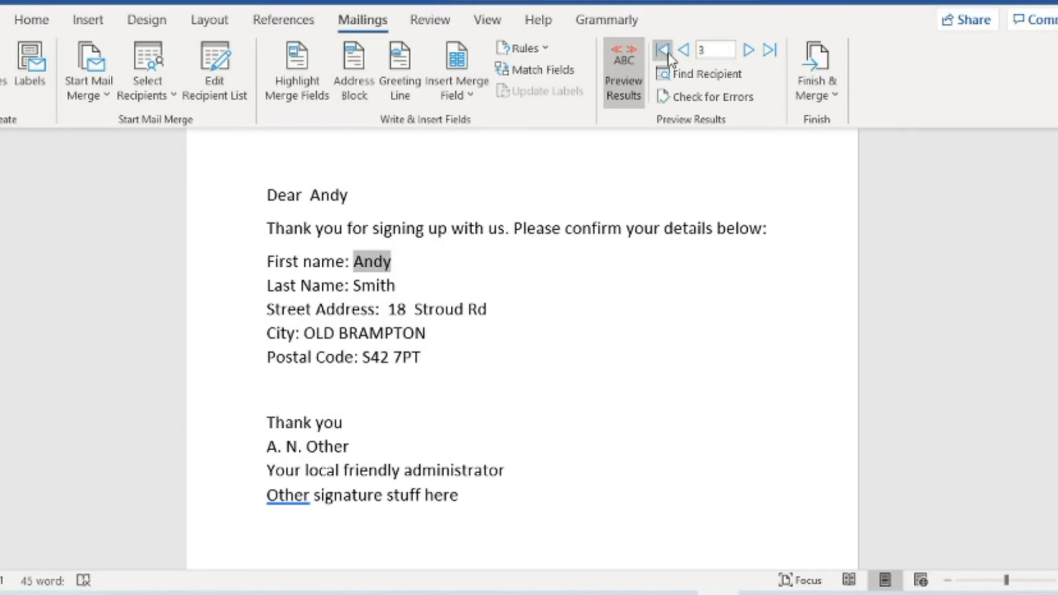
{"action": "left_click", "coordinate": [674, 55]}
{"action": "left_click", "coordinate": [770, 50]}
{"action": "left_click", "coordinate": [684, 52]}
{"action": "left_click", "coordinate": [685, 53]}
{"action": "left_click", "coordinate": [685, 52]}
{"action": "left_click", "coordinate": [684, 53]}
{"action": "left_click", "coordinate": [667, 52]}
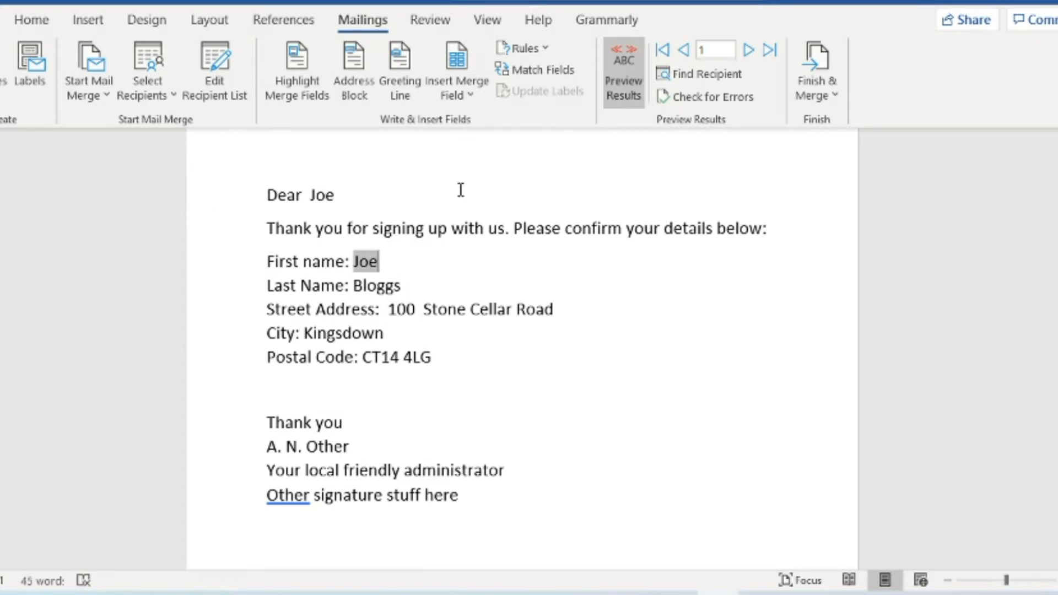
Filter the mail merge recipient list to records whose ContactGDPR field is equal to Yes, and review the filtered list.
{"action": "left_click", "coordinate": [215, 66]}
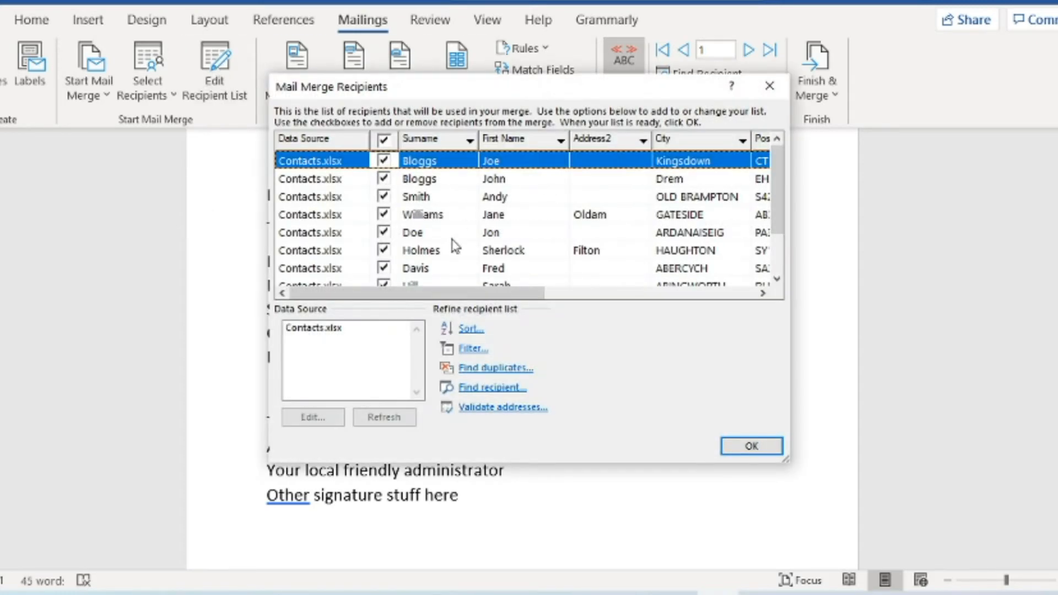
{"action": "left_click_drag", "start_coordinate": [438, 291], "coordinate": [770, 308]}
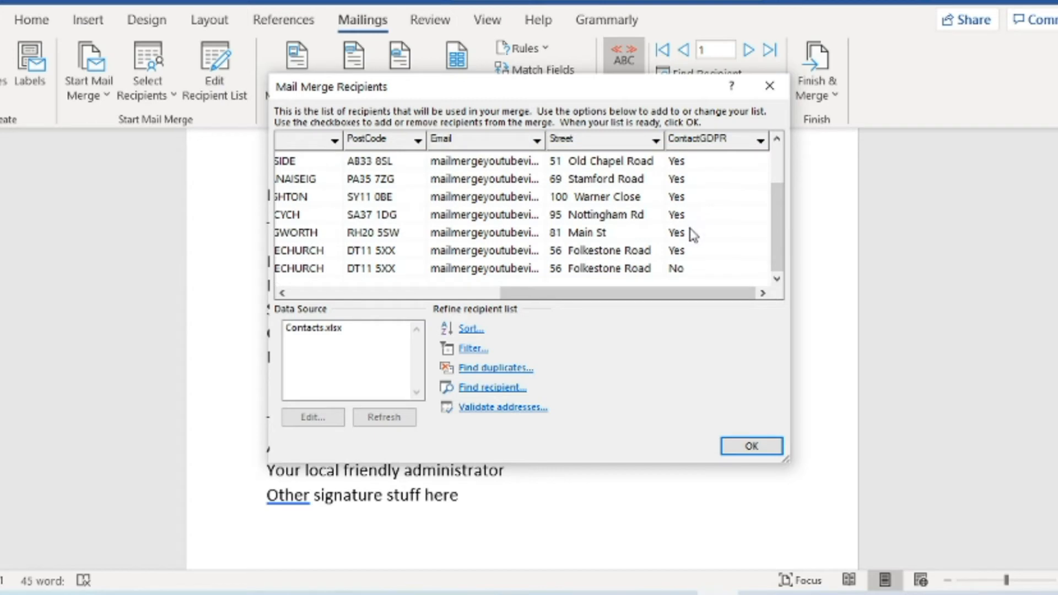
{"action": "scroll", "coordinate": [696, 270], "scroll_direction": "up", "scroll_amount": 1}
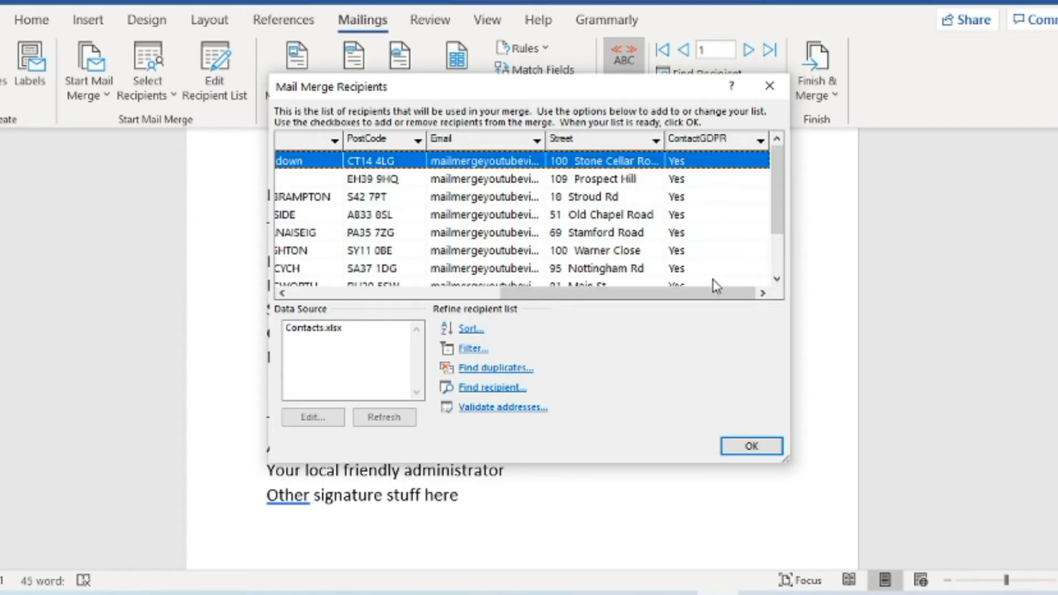
{"action": "scroll", "coordinate": [694, 254], "scroll_direction": "down", "scroll_amount": 1}
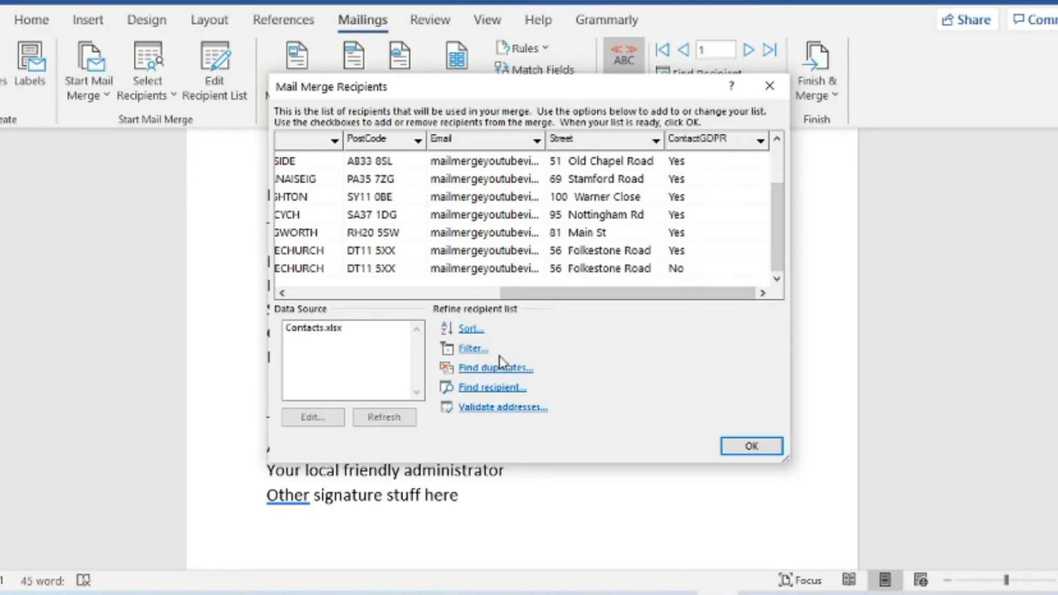
{"action": "left_click", "coordinate": [470, 350]}
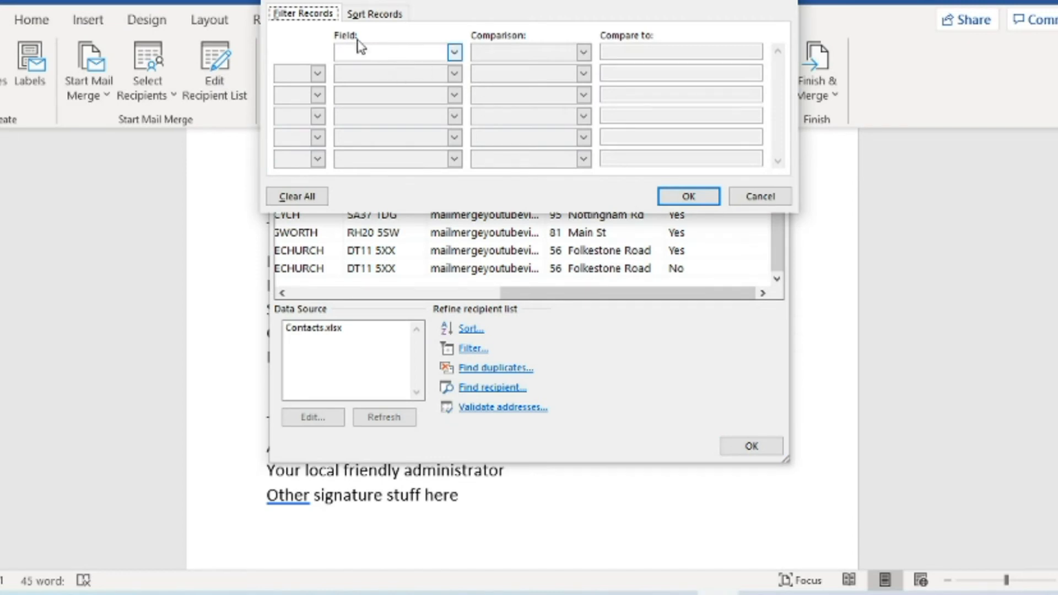
{"action": "left_click", "coordinate": [454, 53]}
{"action": "scroll", "coordinate": [401, 118], "scroll_direction": "down", "scroll_amount": 1}
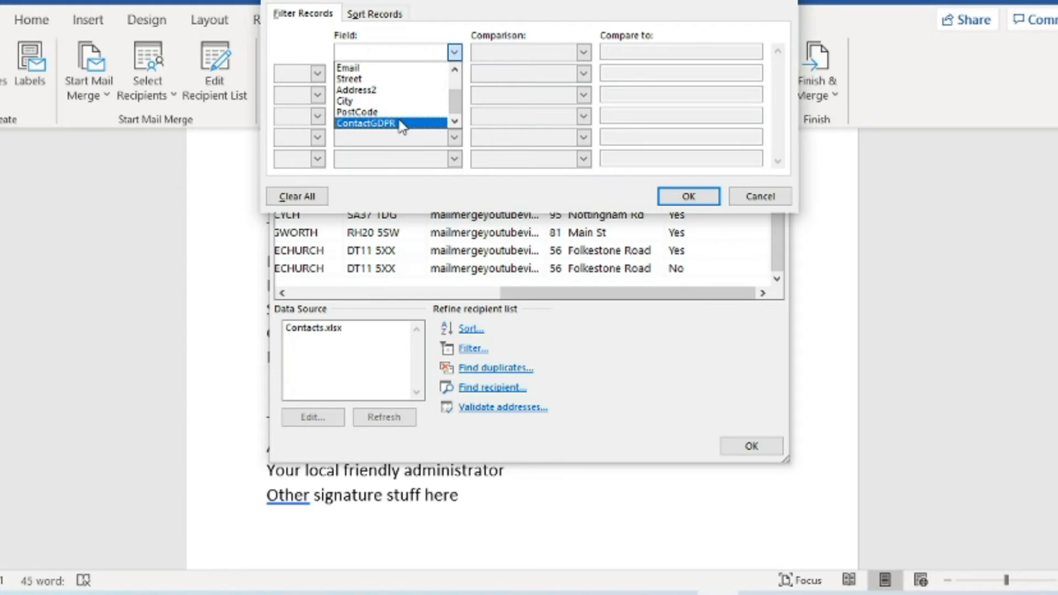
{"action": "left_click", "coordinate": [401, 124]}
{"action": "left_click", "coordinate": [606, 52]}
{"action": "type", "text": "Yes"}
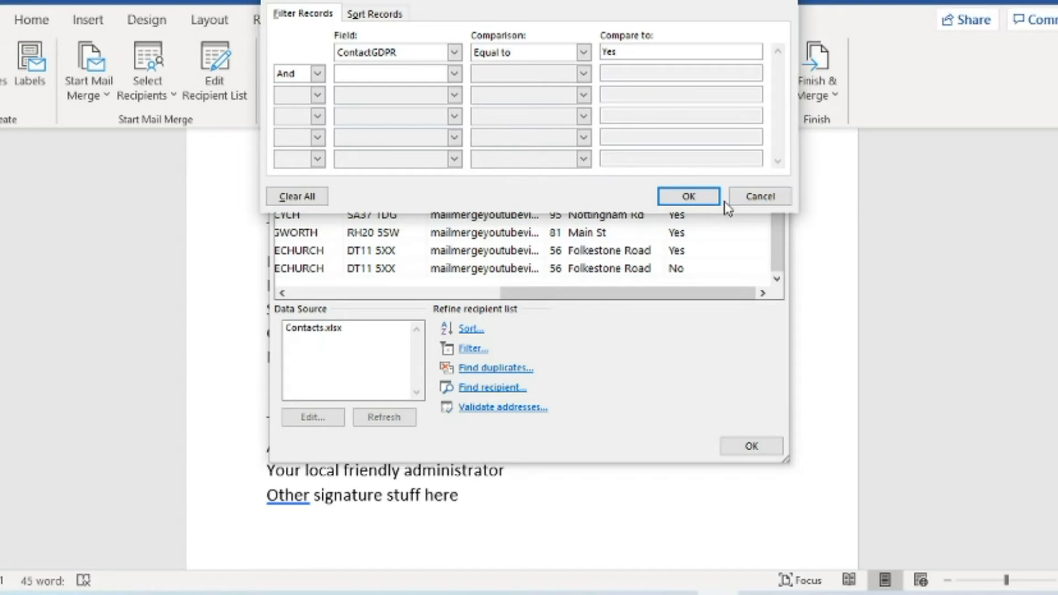
{"action": "left_click", "coordinate": [686, 201]}
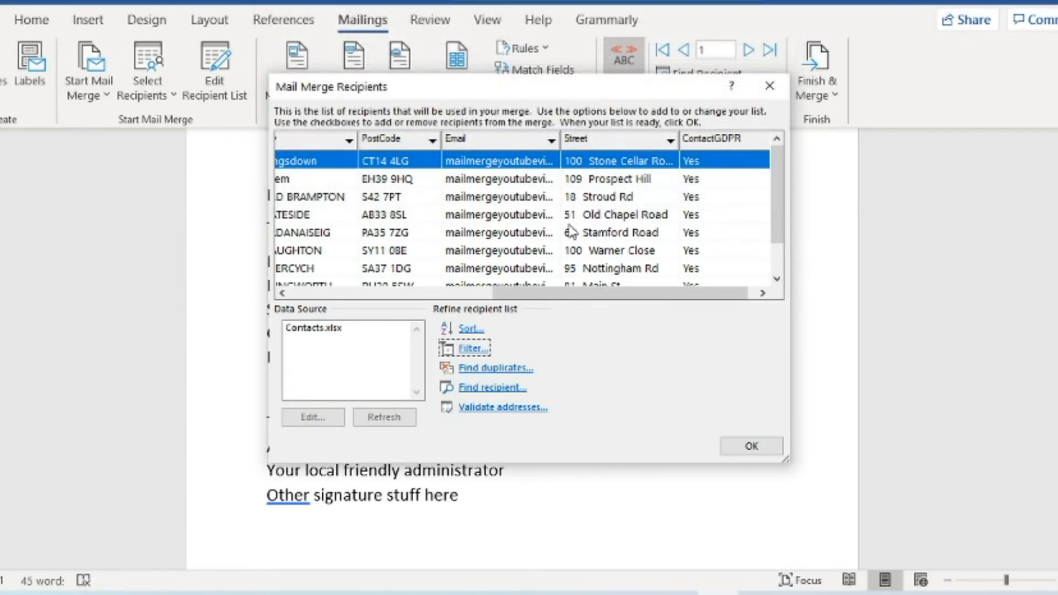
{"action": "left_click_drag", "start_coordinate": [605, 293], "coordinate": [437, 336]}
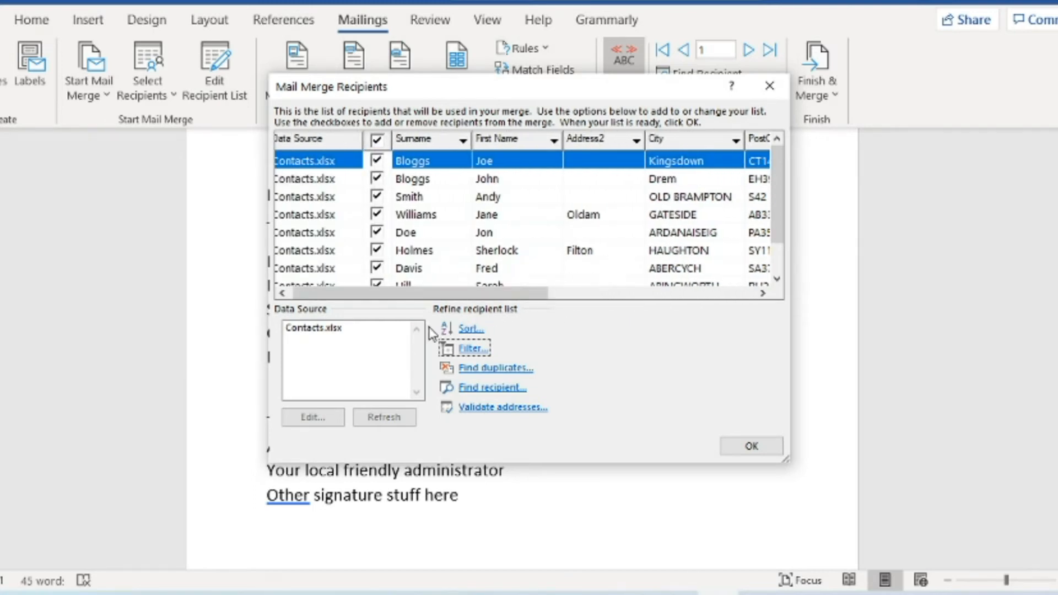
Check the ContactGDPR values of all records in the filtered mail merge recipient list.
{"action": "scroll", "coordinate": [532, 265], "scroll_direction": "down", "scroll_amount": 1}
{"action": "left_click_drag", "start_coordinate": [468, 305], "coordinate": [746, 295]}
{"action": "scroll", "coordinate": [729, 276], "scroll_direction": "up", "scroll_amount": 1}
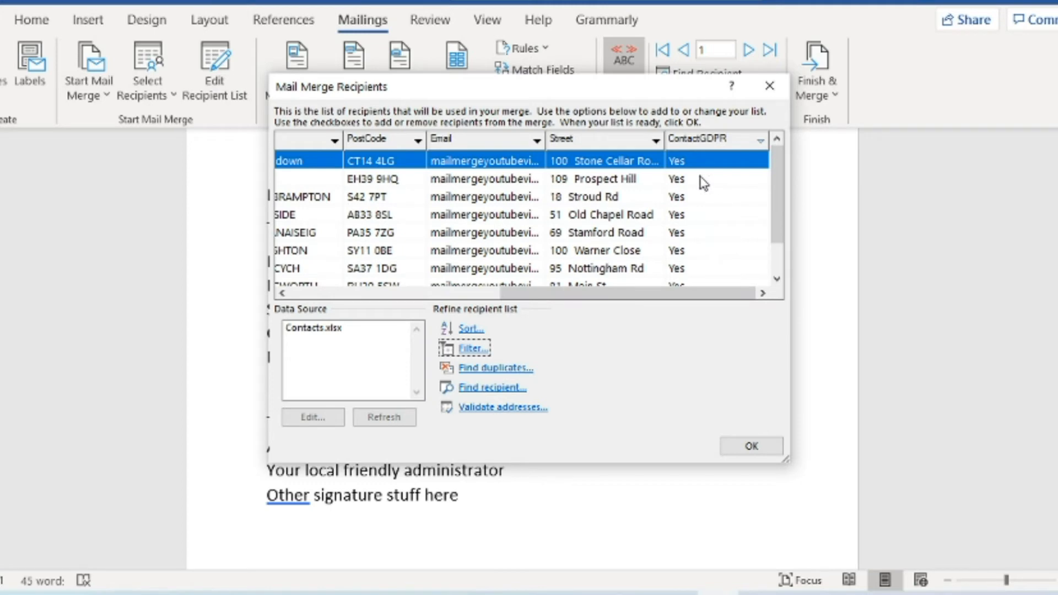
{"action": "scroll", "coordinate": [685, 290], "scroll_direction": "down", "scroll_amount": 1}
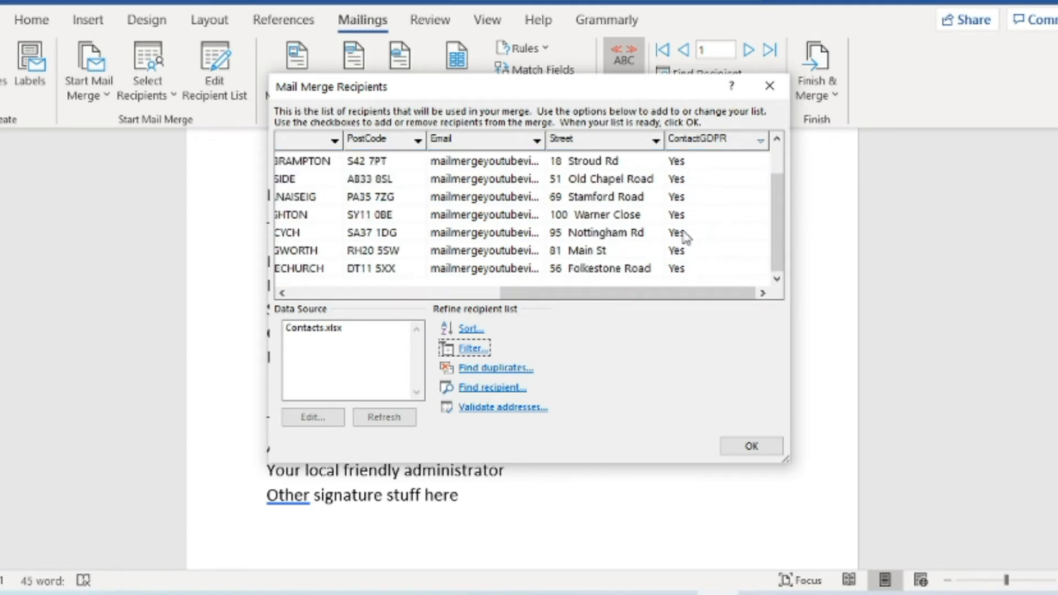
{"action": "left_click_drag", "start_coordinate": [677, 297], "coordinate": [438, 311]}
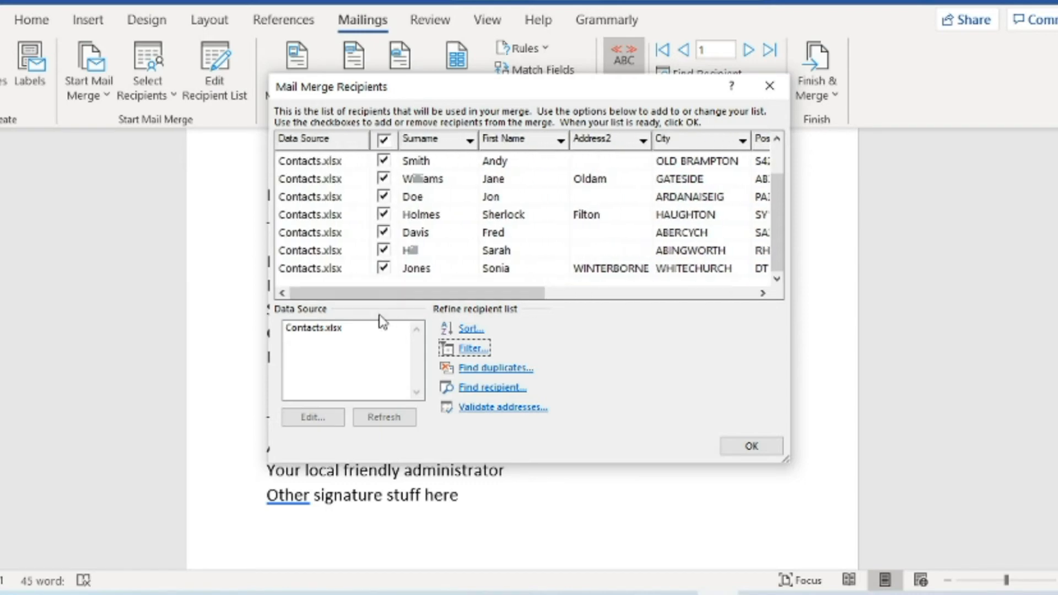
Change the recipient filter to records whose ContactGDPR field is equal to No and view the filtered list.
{"action": "left_click", "coordinate": [473, 349]}
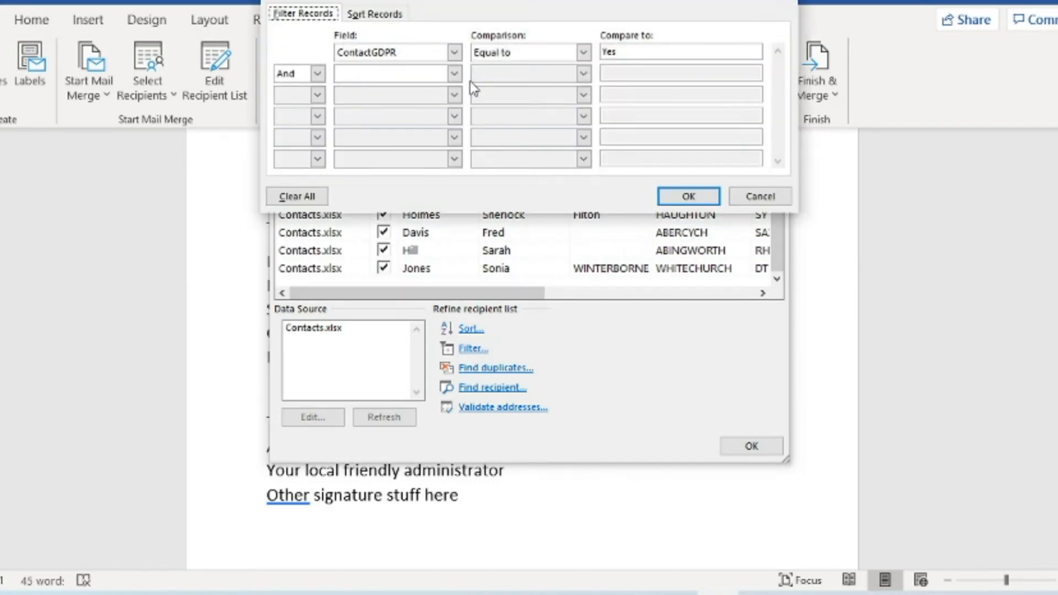
{"action": "left_click_drag", "start_coordinate": [664, 53], "coordinate": [571, 53]}
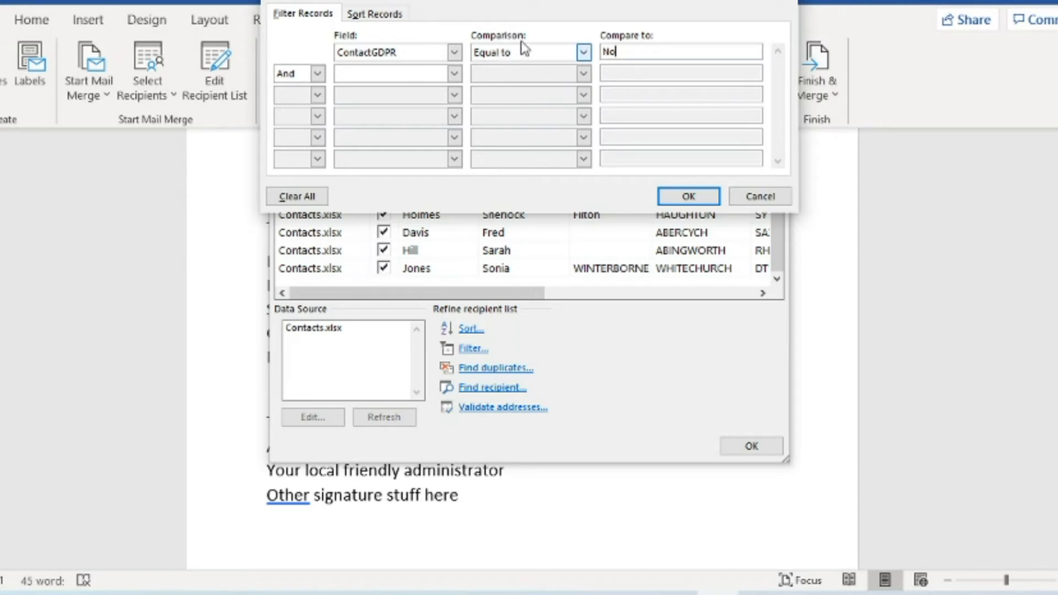
{"action": "left_click", "coordinate": [695, 203]}
{"action": "left_click_drag", "start_coordinate": [472, 297], "coordinate": [449, 283]}
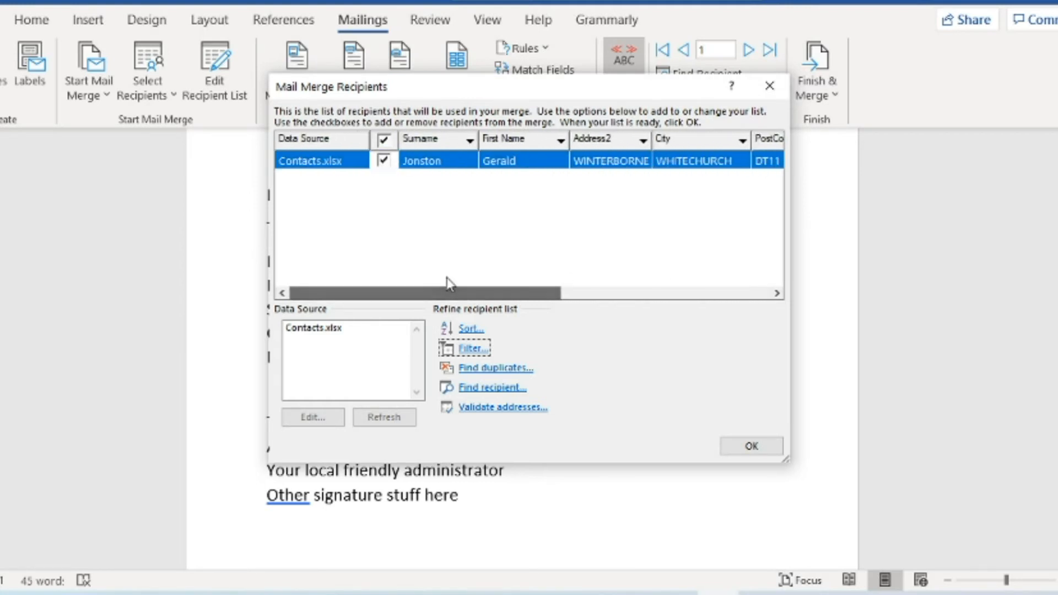
Set the comparison value of the ContactGDPR recipient filter back to Yes.
{"action": "left_click", "coordinate": [469, 356]}
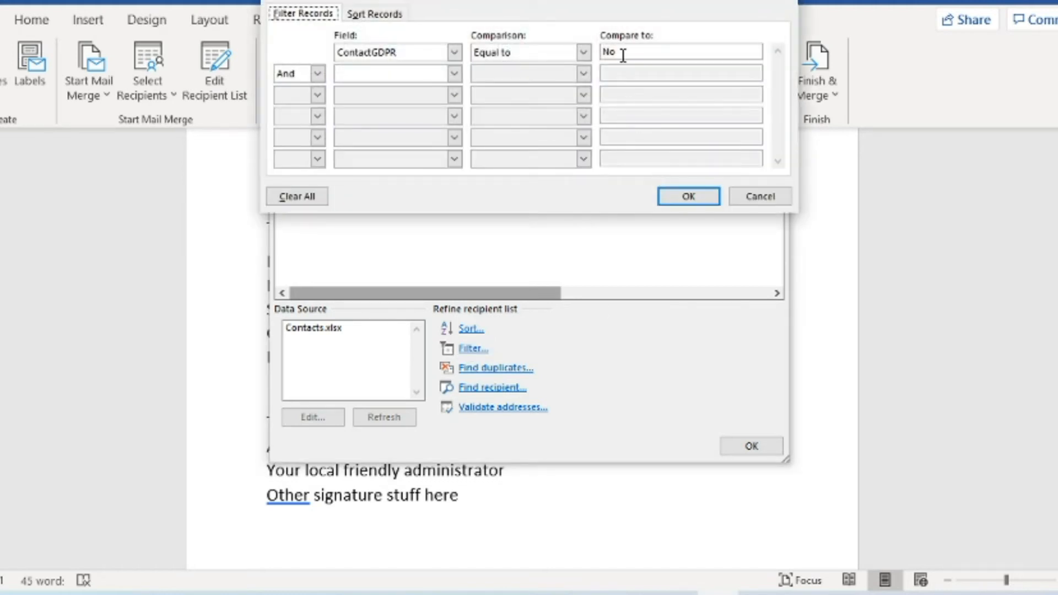
{"action": "left_click", "coordinate": [621, 53]}
{"action": "double_click", "coordinate": [617, 50]}
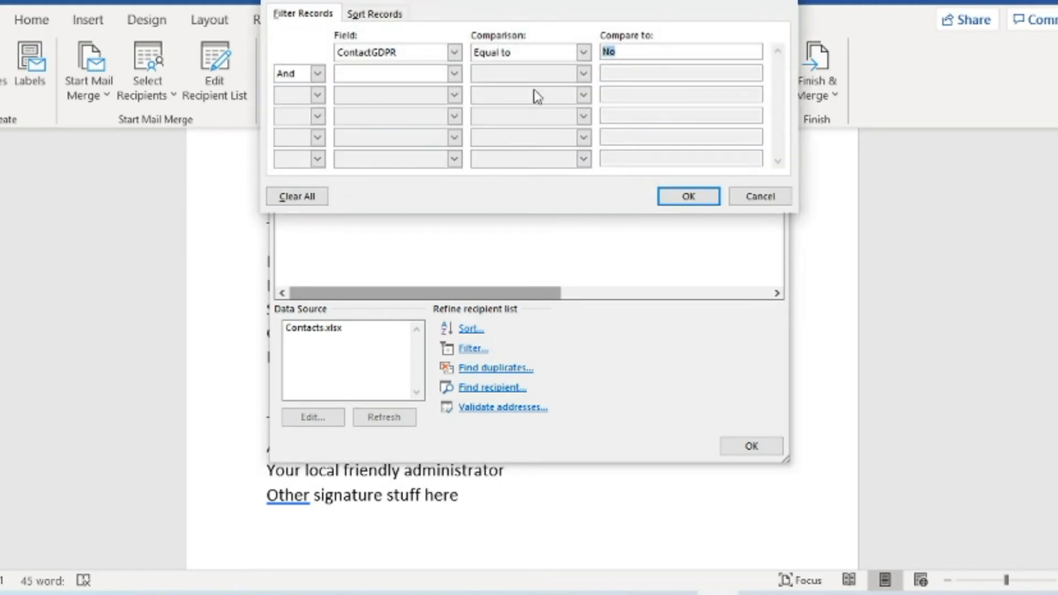
{"action": "type", "text": "Yes"}
{"action": "left_click", "coordinate": [688, 197]}
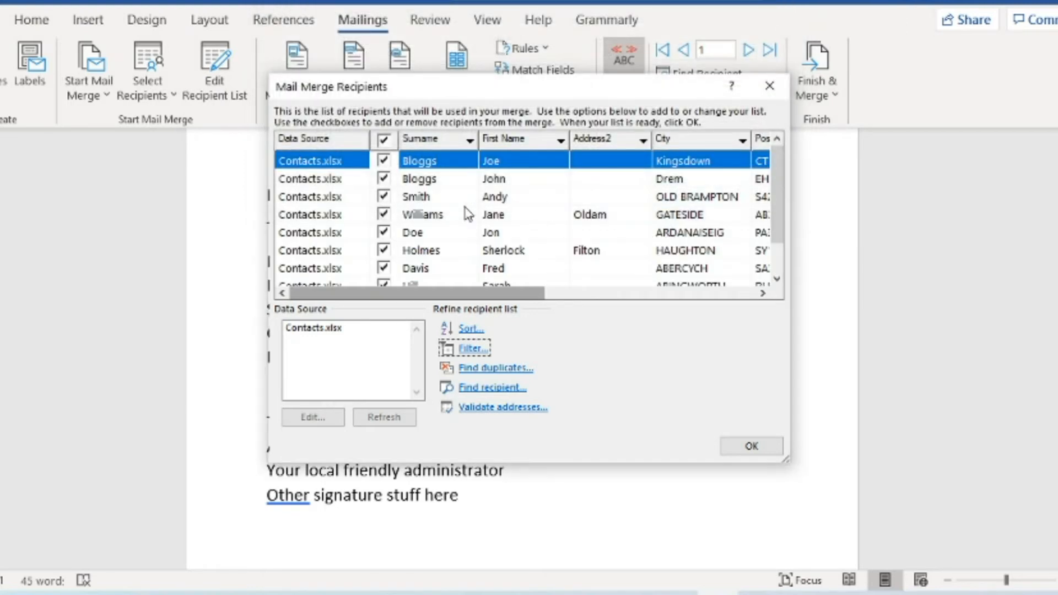
Sort the mail merge recipients by Surname in ascending order and look through the sorted list.
{"action": "left_click", "coordinate": [468, 330]}
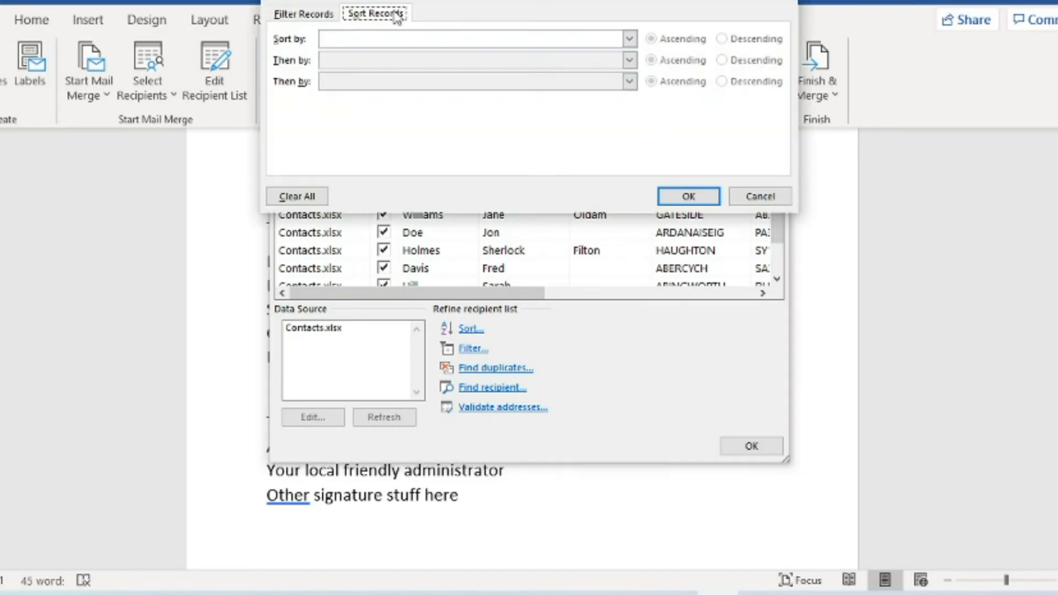
{"action": "left_click", "coordinate": [629, 38]}
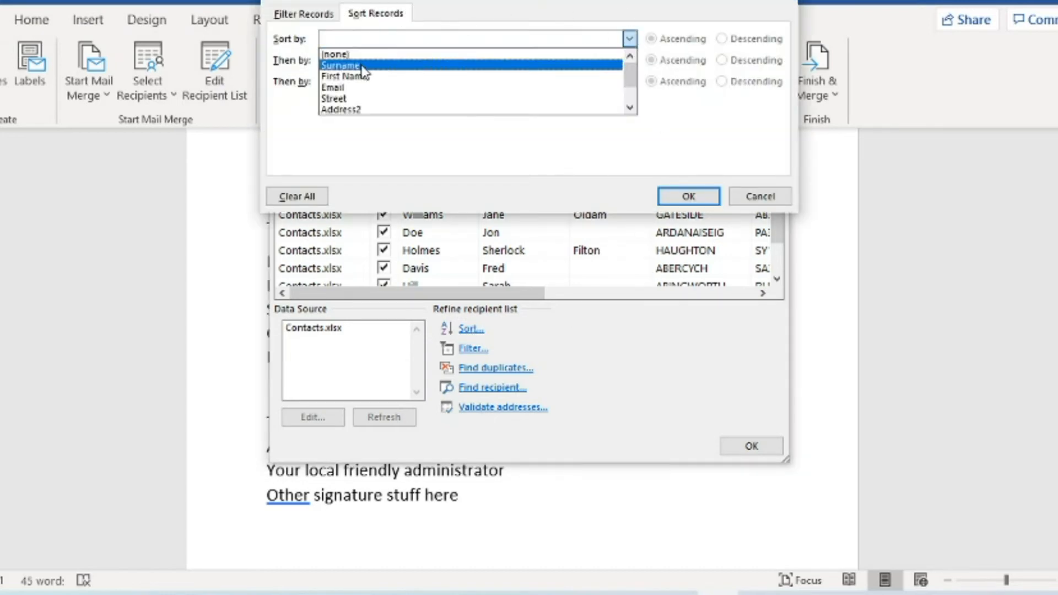
{"action": "scroll", "coordinate": [365, 95], "scroll_direction": "down", "scroll_amount": 1}
{"action": "scroll", "coordinate": [365, 92], "scroll_direction": "up", "scroll_amount": 1}
{"action": "left_click", "coordinate": [354, 66]}
{"action": "left_click", "coordinate": [674, 38]}
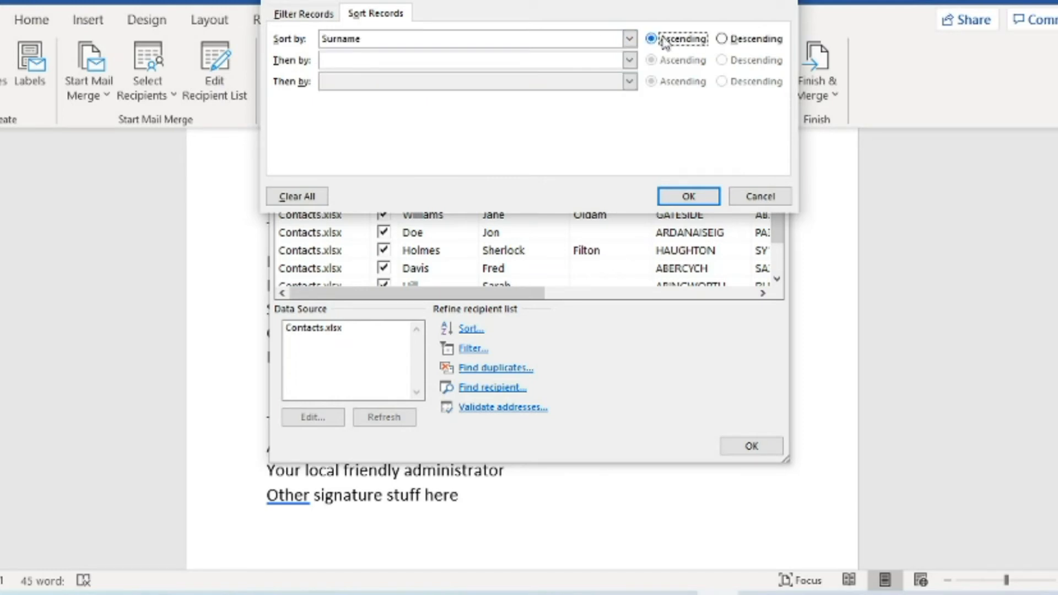
{"action": "left_click", "coordinate": [686, 194]}
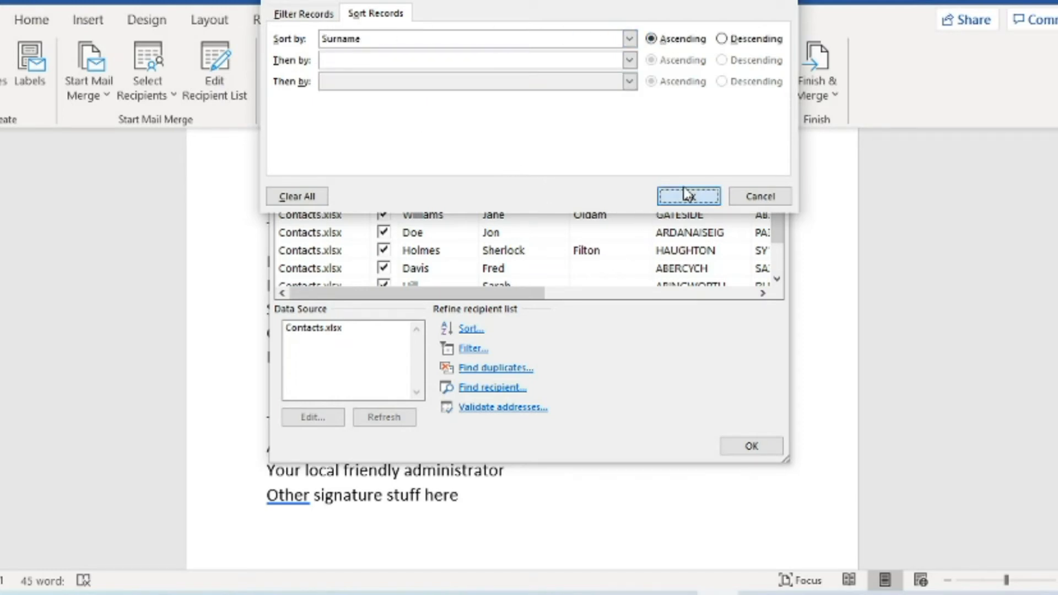
{"action": "scroll", "coordinate": [428, 160], "scroll_direction": "down", "scroll_amount": 1}
{"action": "scroll", "coordinate": [390, 270], "scroll_direction": "up", "scroll_amount": 1}
{"action": "scroll", "coordinate": [410, 266], "scroll_direction": "down", "scroll_amount": 1}
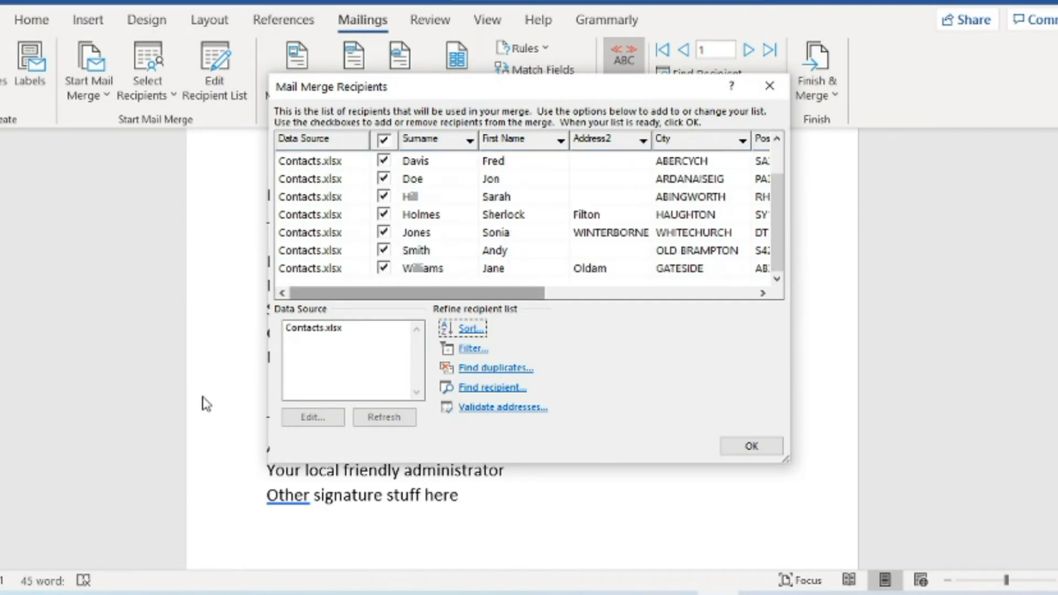
Check the recipient list for duplicate entries and view the options for finding a recipient.
{"action": "left_click", "coordinate": [485, 368]}
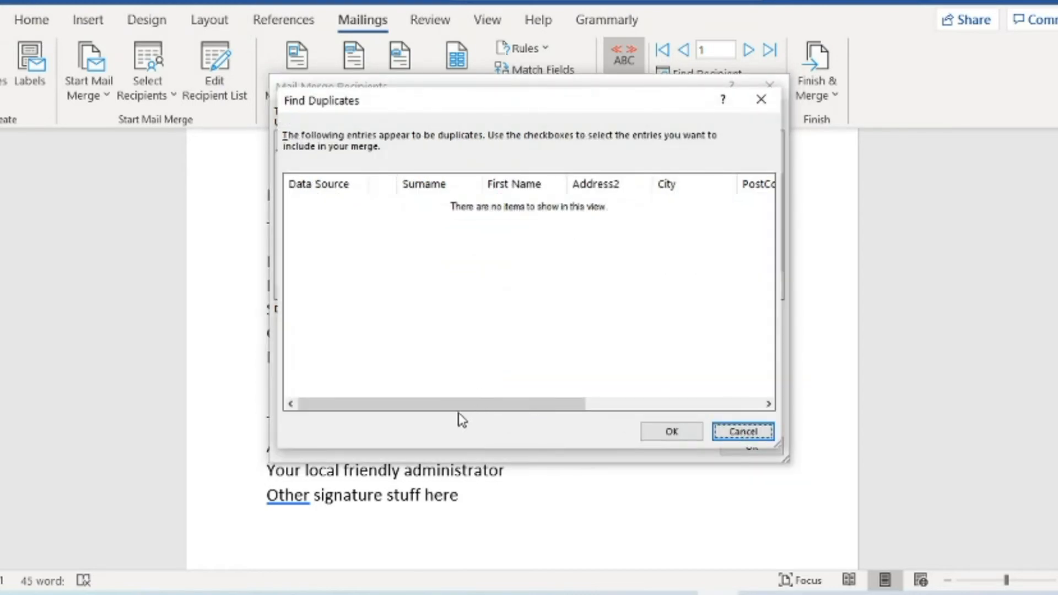
{"action": "left_click", "coordinate": [734, 434]}
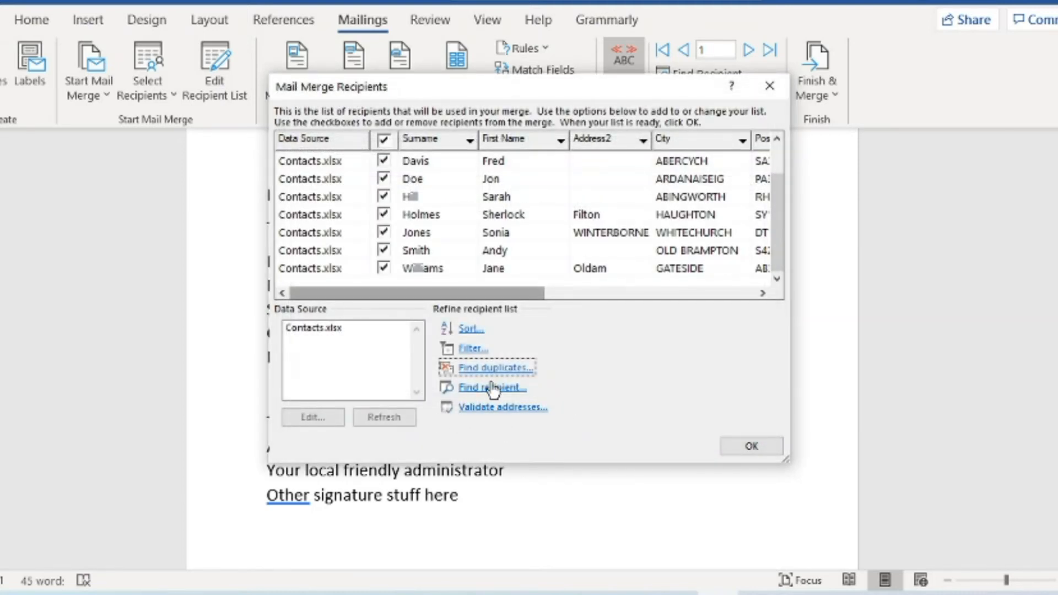
{"action": "left_click", "coordinate": [492, 388]}
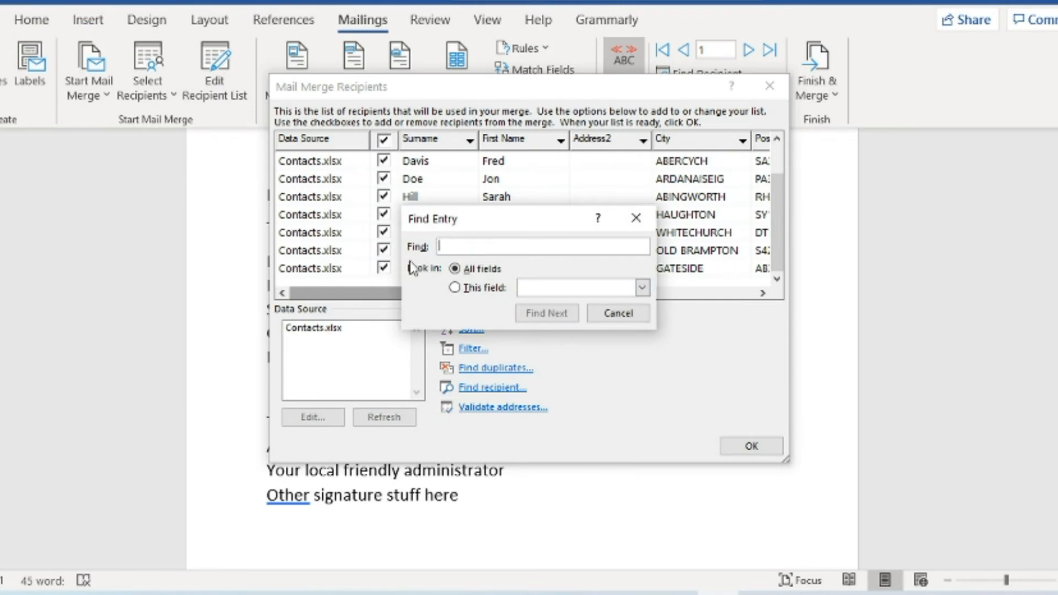
{"action": "left_click", "coordinate": [630, 315]}
Accept the refined recipient list and preview the last and first merged letters.
{"action": "left_click", "coordinate": [769, 449]}
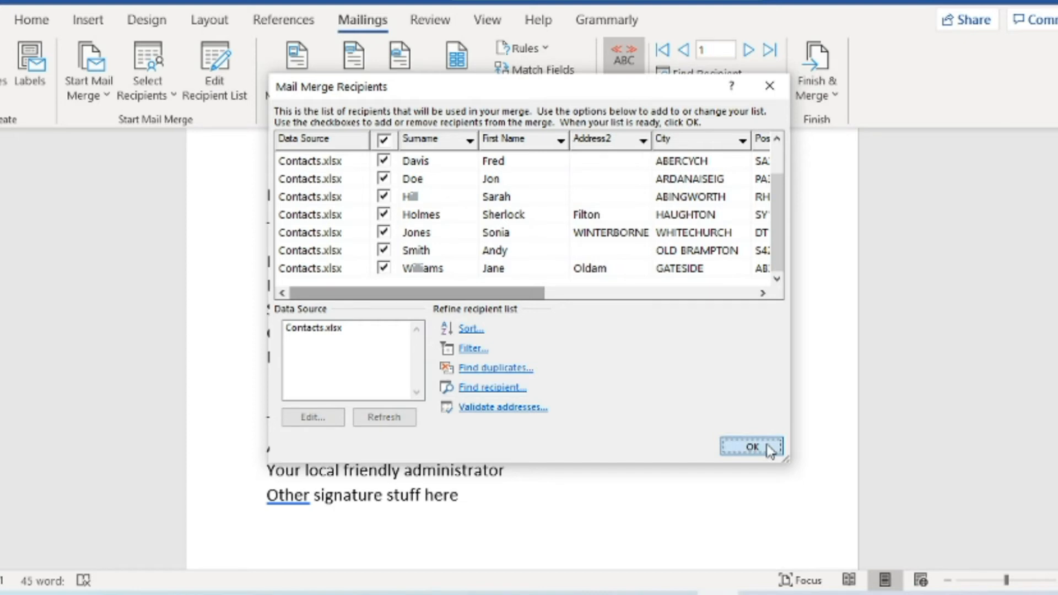
{"action": "left_click", "coordinate": [415, 310]}
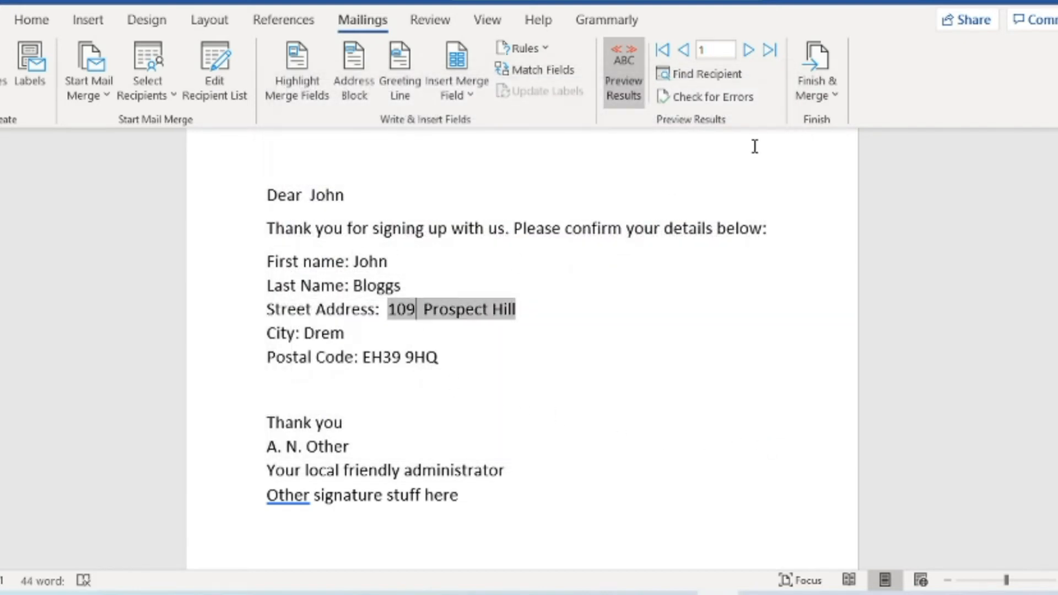
{"action": "left_click", "coordinate": [770, 50]}
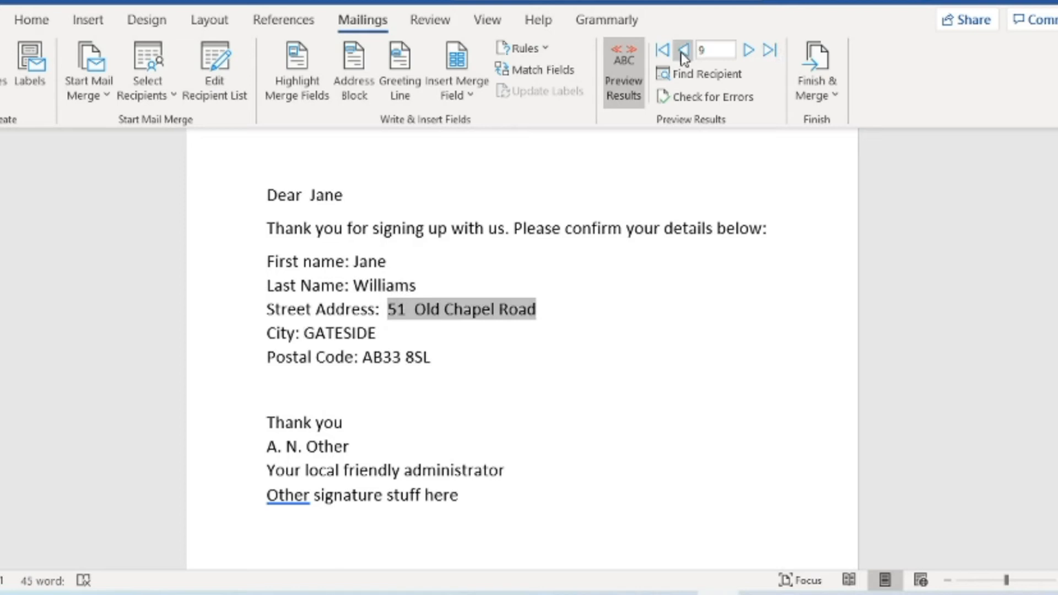
{"action": "left_click", "coordinate": [662, 50]}
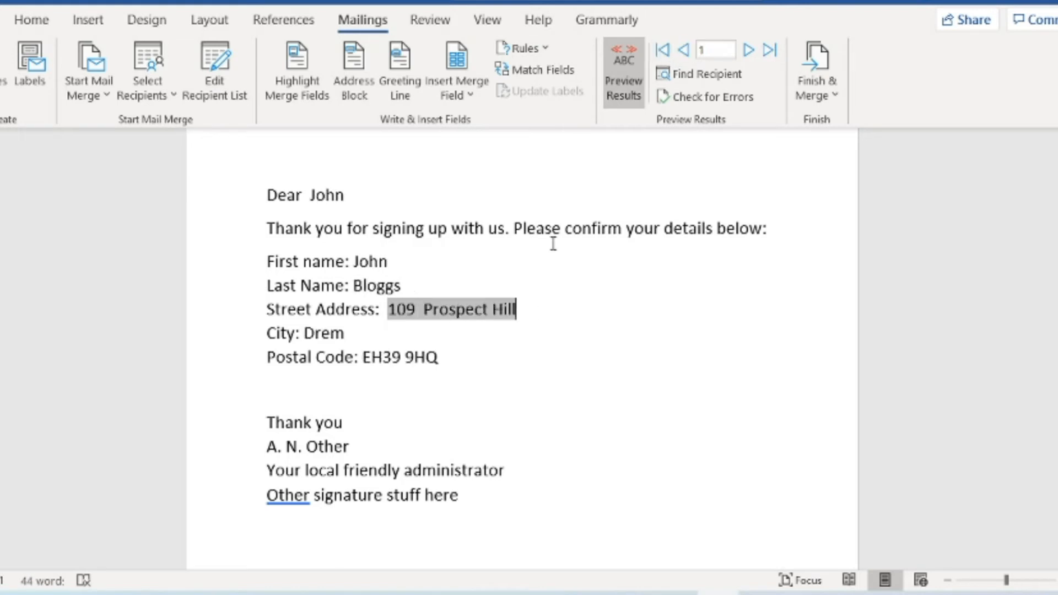
{"action": "left_click", "coordinate": [454, 257]}
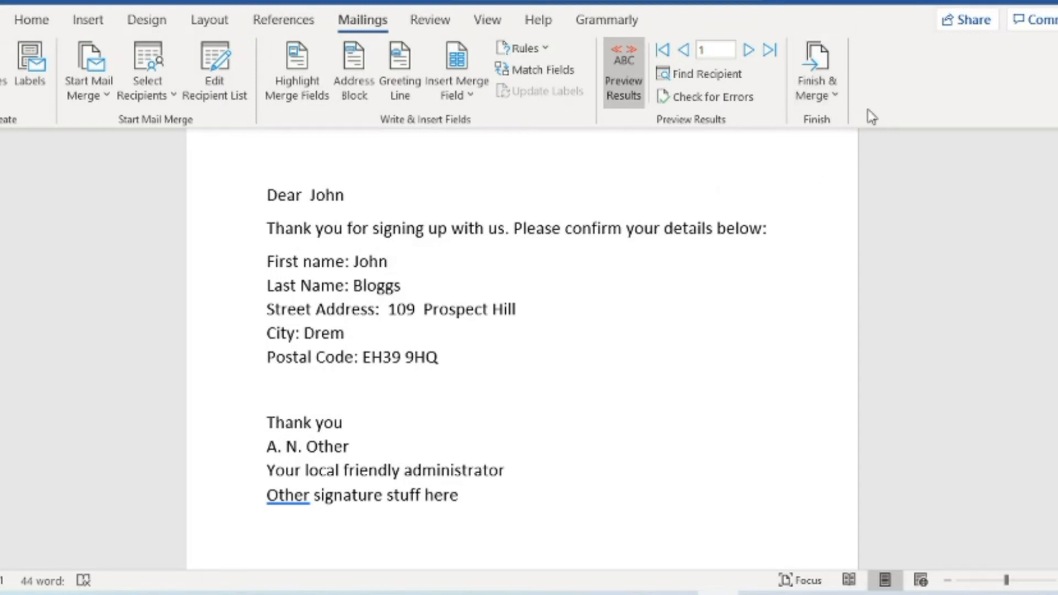
Merge all records to HTML email messages addressed by the Email field, with the subject line "Testing Word email mail merge".
{"action": "left_click", "coordinate": [814, 99]}
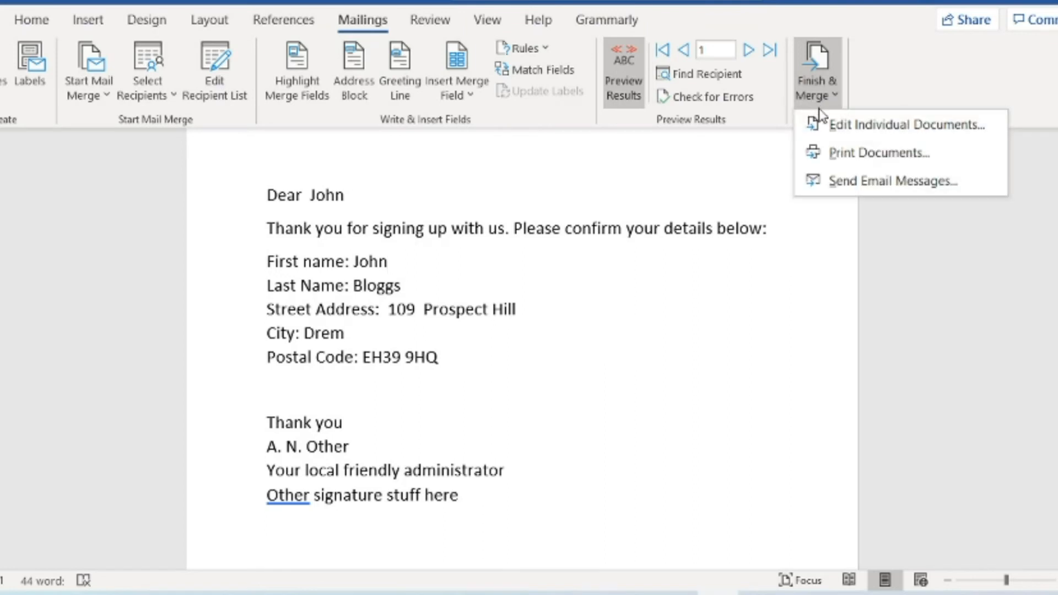
{"action": "left_click", "coordinate": [855, 182]}
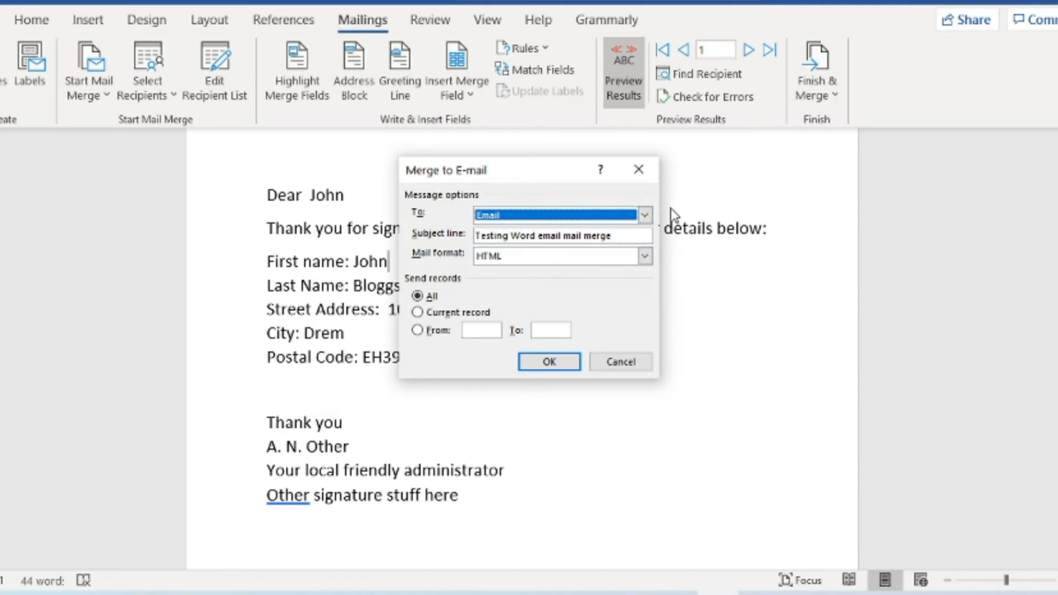
{"action": "left_click", "coordinate": [645, 215]}
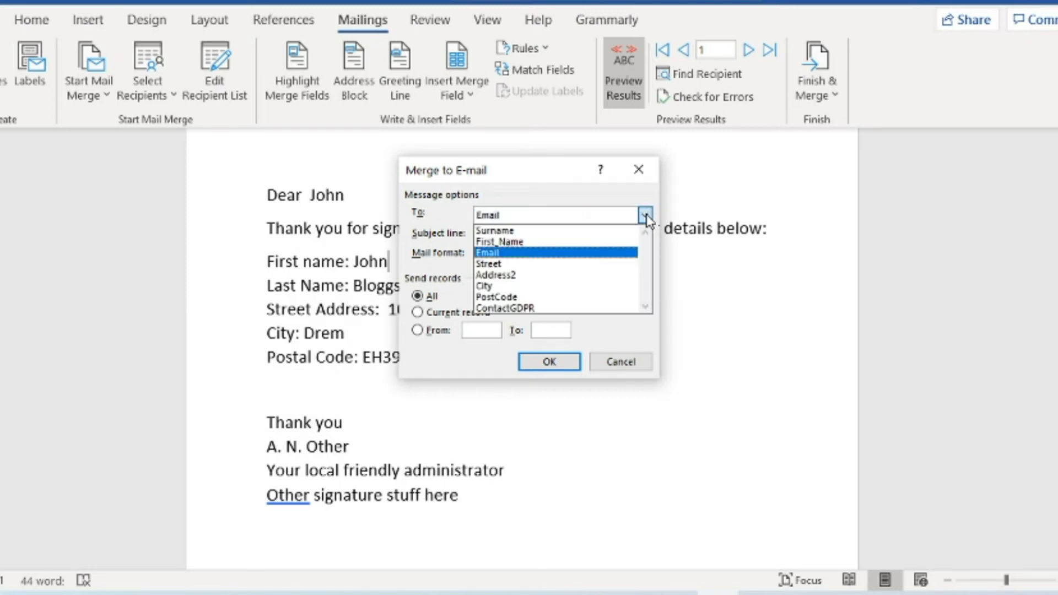
{"action": "left_click", "coordinate": [517, 255]}
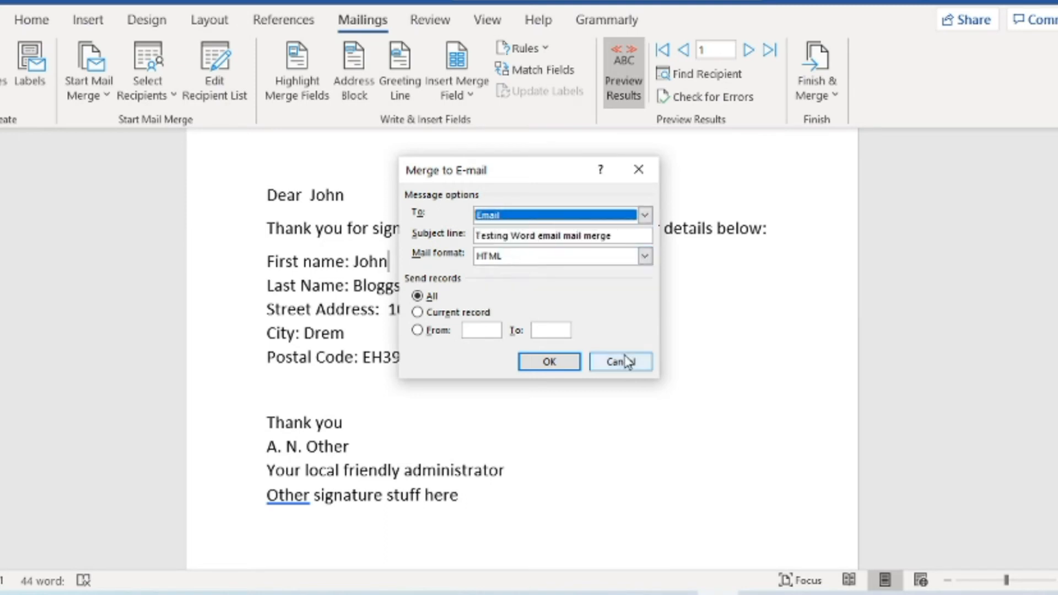
{"action": "left_click", "coordinate": [529, 234]}
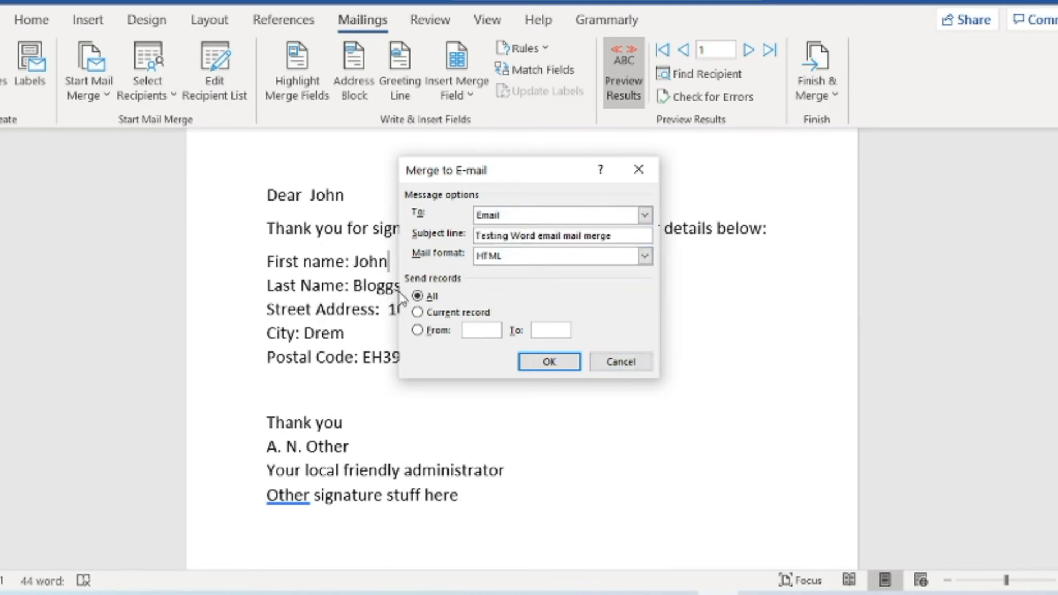
{"action": "key", "text": "ctrl+a"}
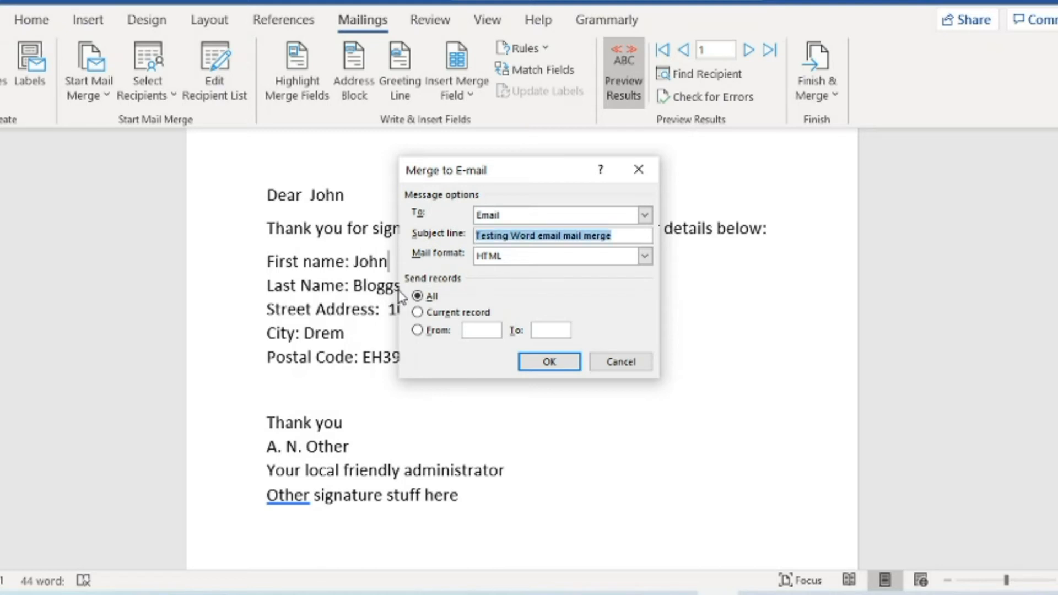
{"action": "key", "text": "Home"}
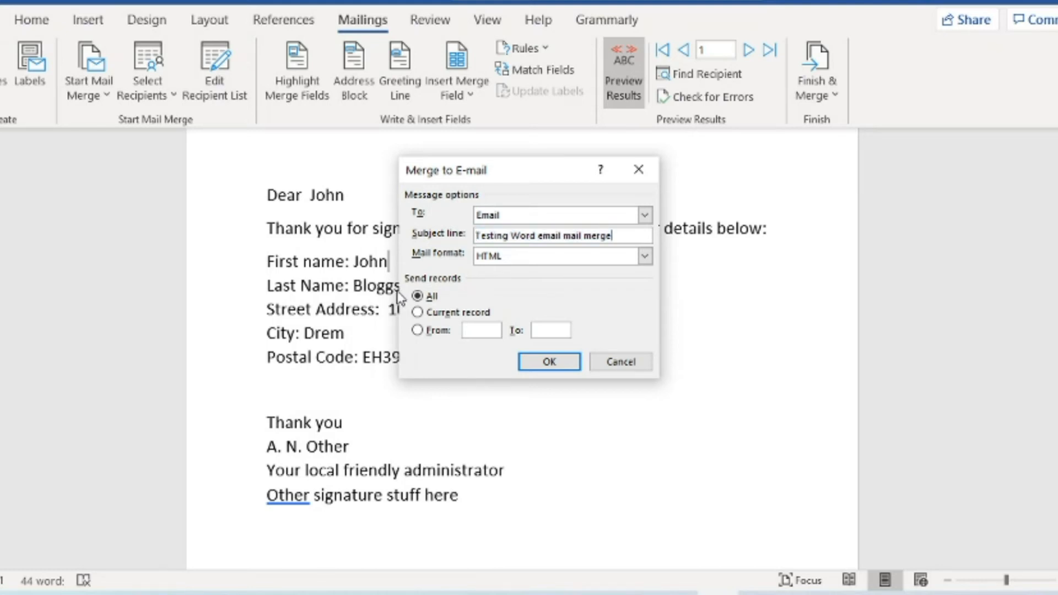
{"action": "left_click", "coordinate": [644, 256]}
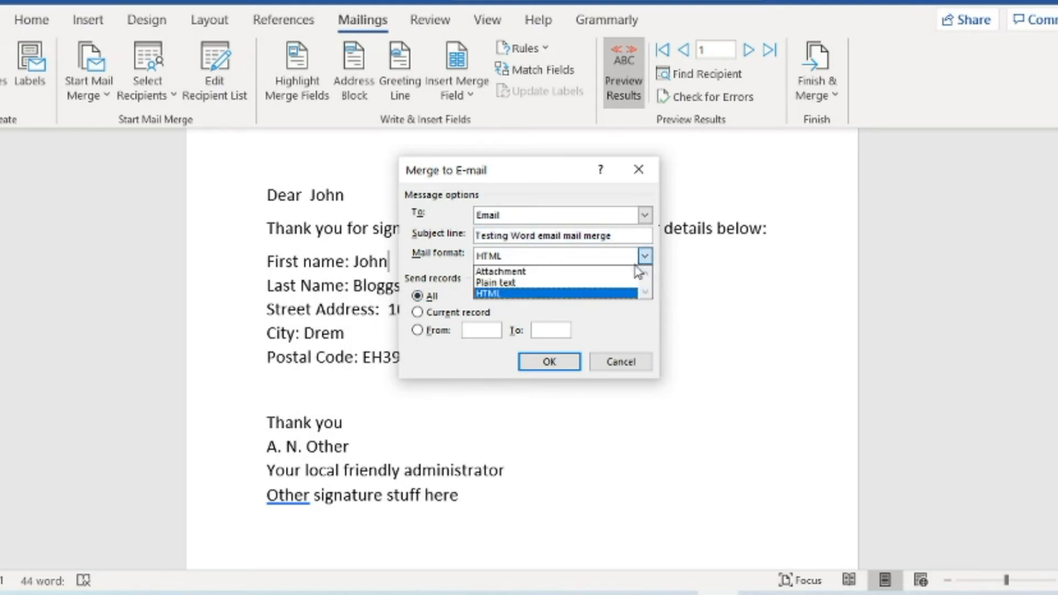
{"action": "left_click", "coordinate": [589, 295]}
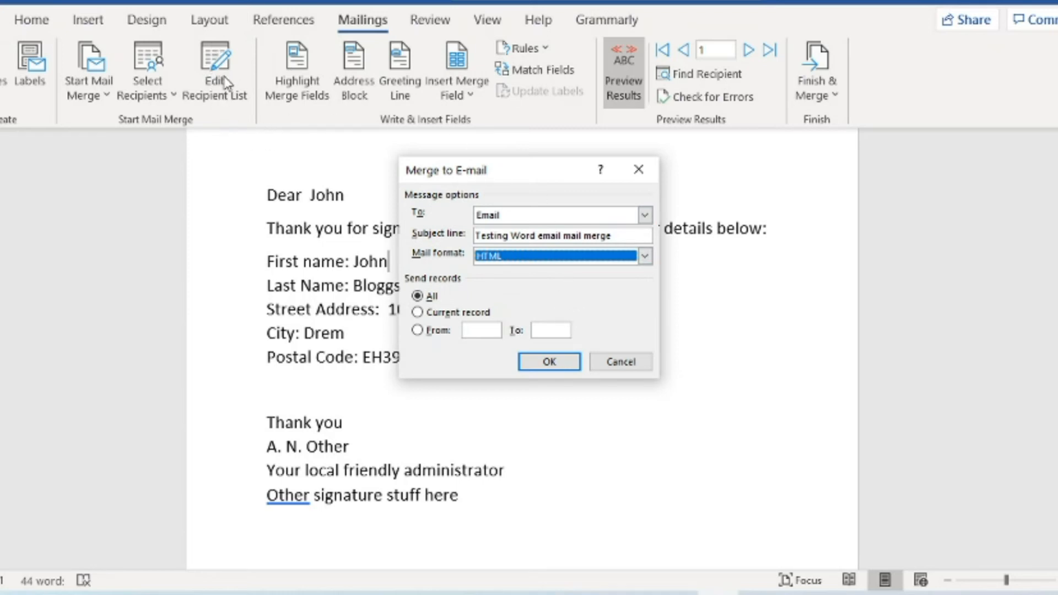
{"action": "left_click", "coordinate": [563, 364]}
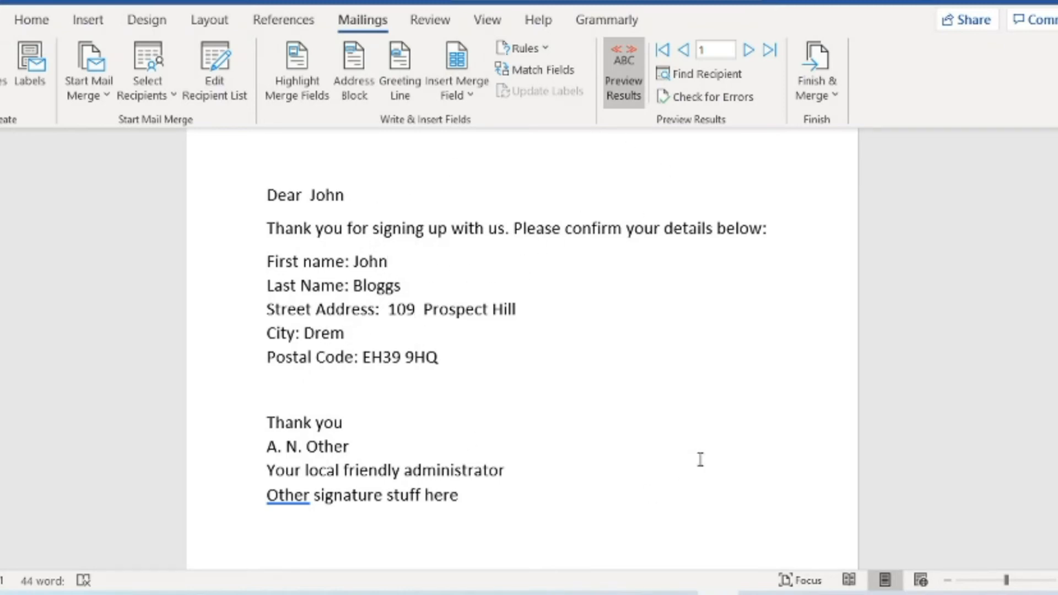
Switch to Outlook and check the merged emails in the Sent Items folder.
{"action": "left_click", "coordinate": [661, 573]}
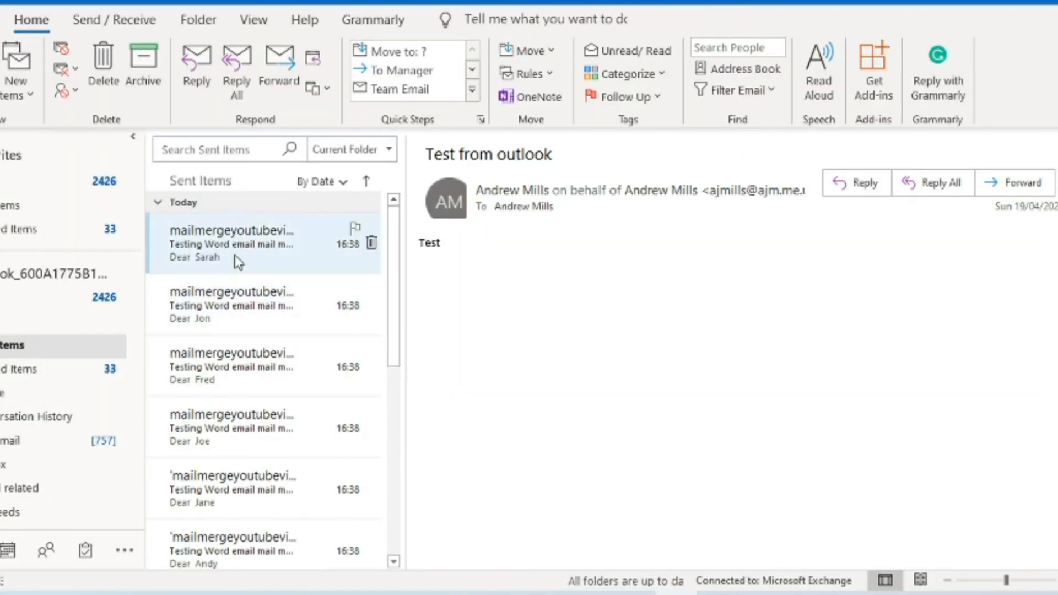
{"action": "left_click", "coordinate": [232, 262]}
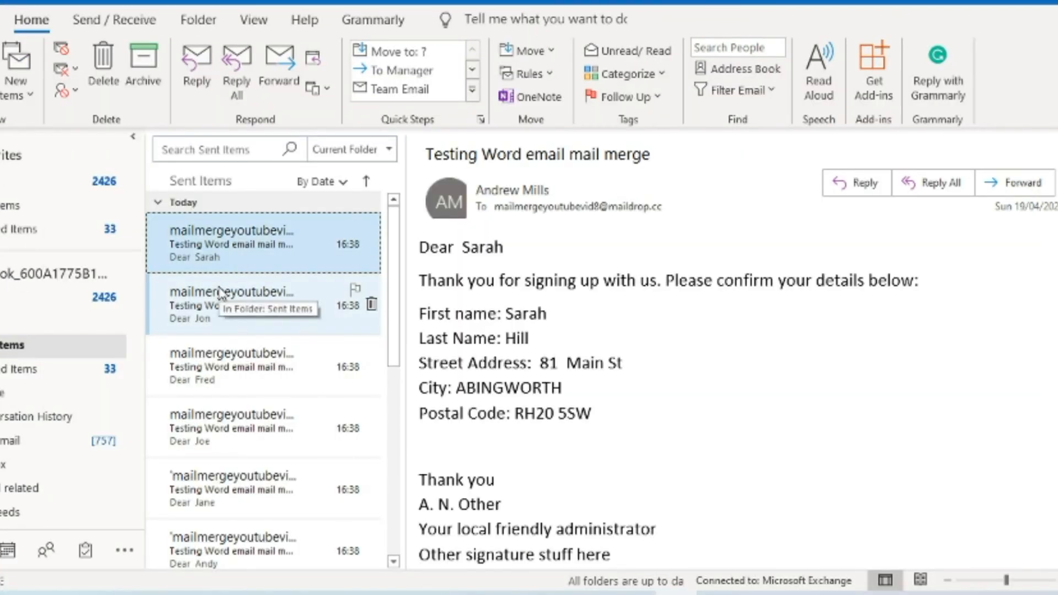
{"action": "left_click", "coordinate": [223, 295]}
{"action": "left_click", "coordinate": [251, 337]}
{"action": "left_click", "coordinate": [248, 329]}
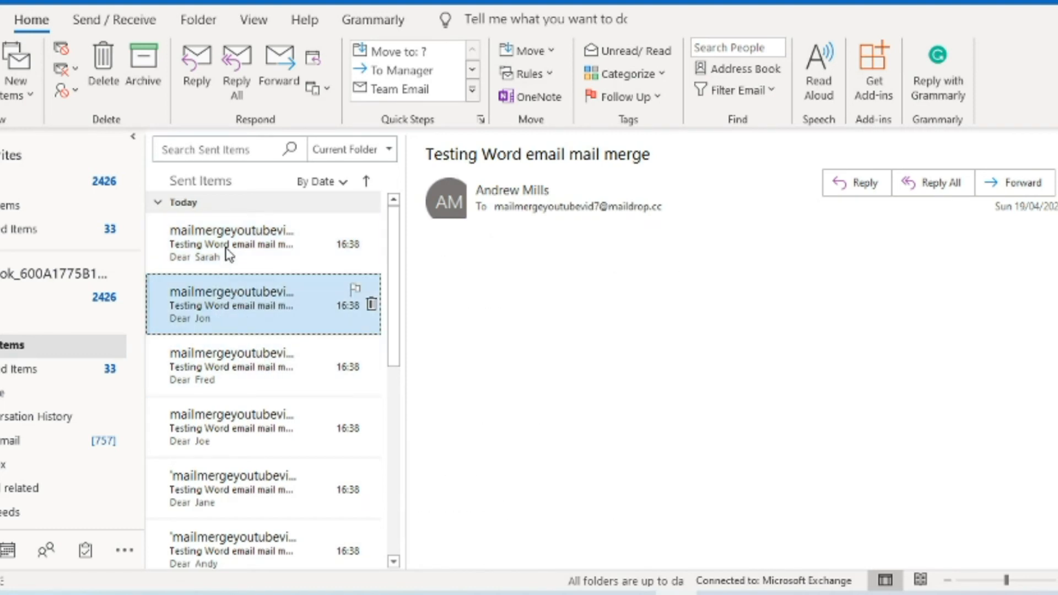
Open the newest merged email in Sent Items and read its merged details.
{"action": "left_click", "coordinate": [194, 262]}
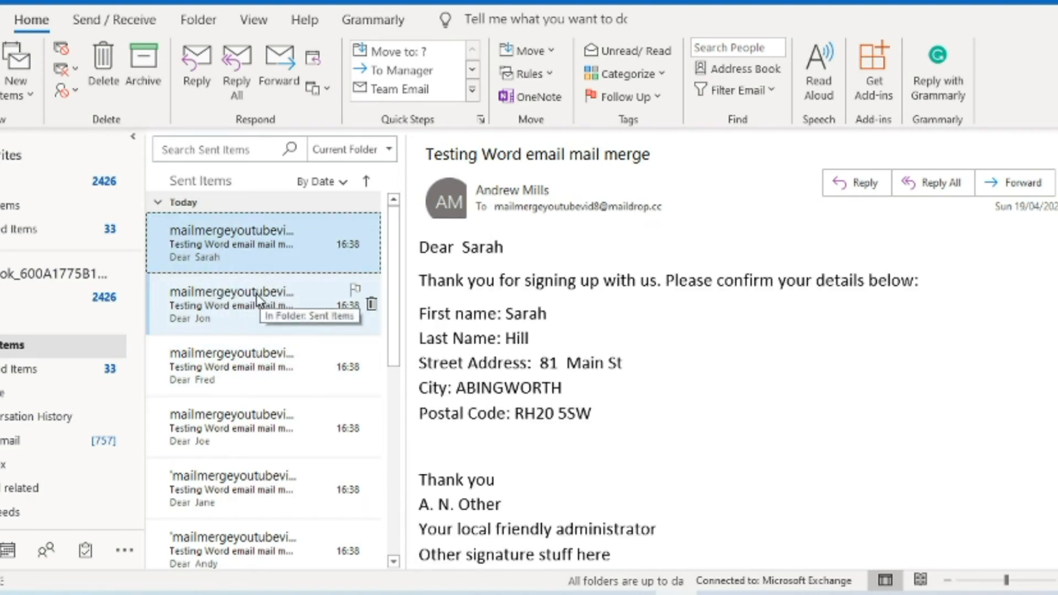
{"action": "scroll", "coordinate": [554, 380], "scroll_direction": "down", "scroll_amount": 1}
{"action": "scroll", "coordinate": [554, 386], "scroll_direction": "up", "scroll_amount": 1}
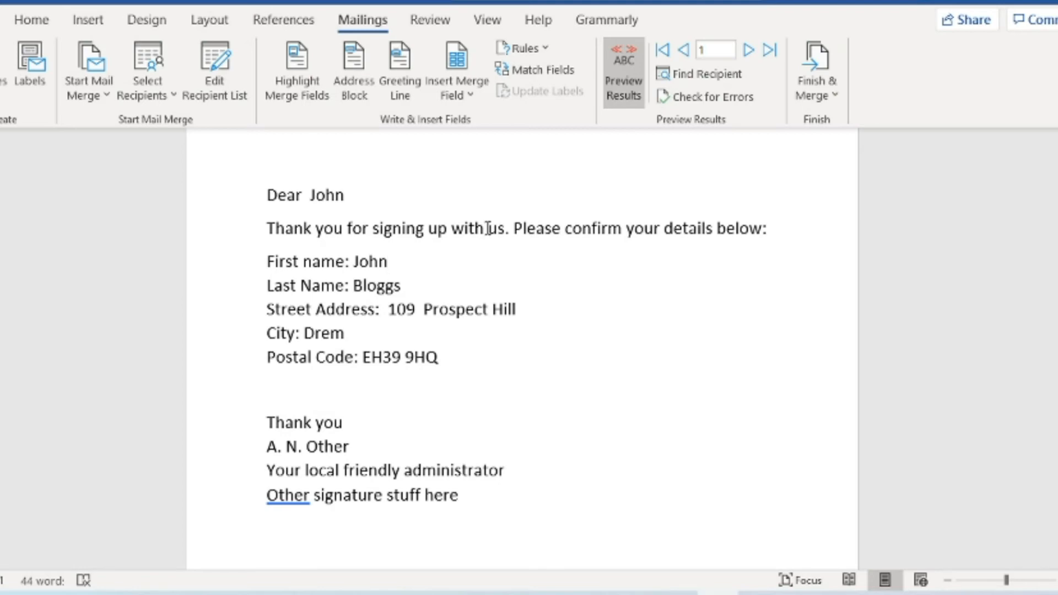
Switch back to Word, close the mail merge letter and save the changes to "Word Document to email".
{"action": "left_click", "coordinate": [800, 594]}
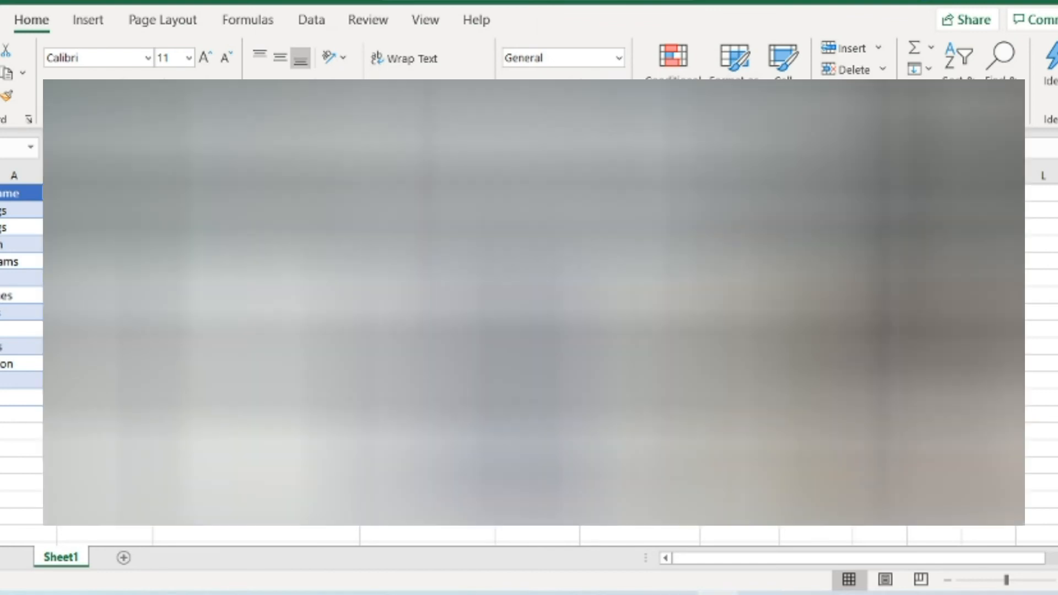
{"action": "left_click", "coordinate": [718, 594]}
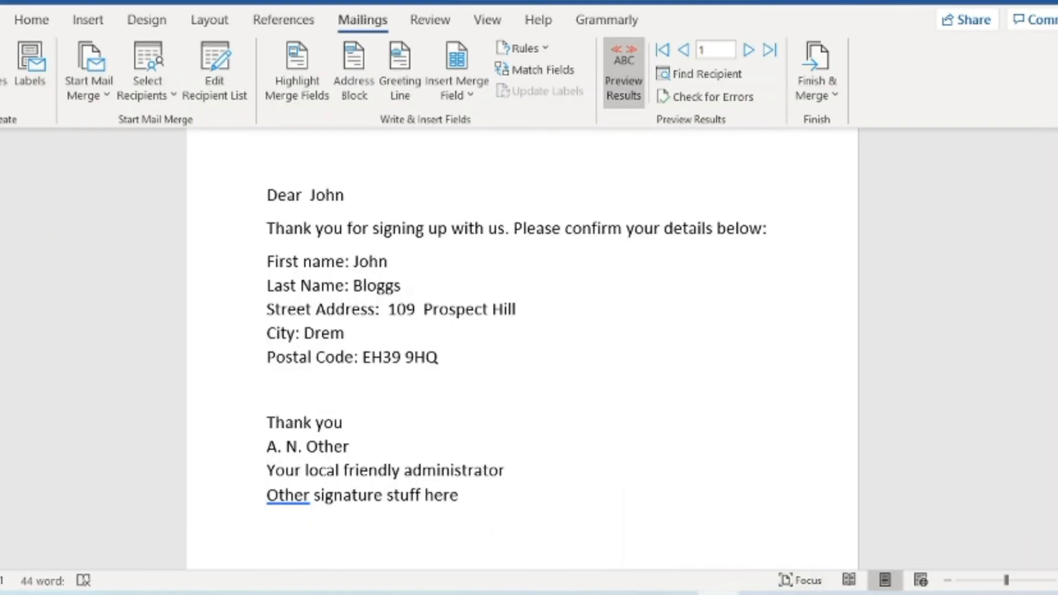
{"action": "left_click", "coordinate": [1057, 2]}
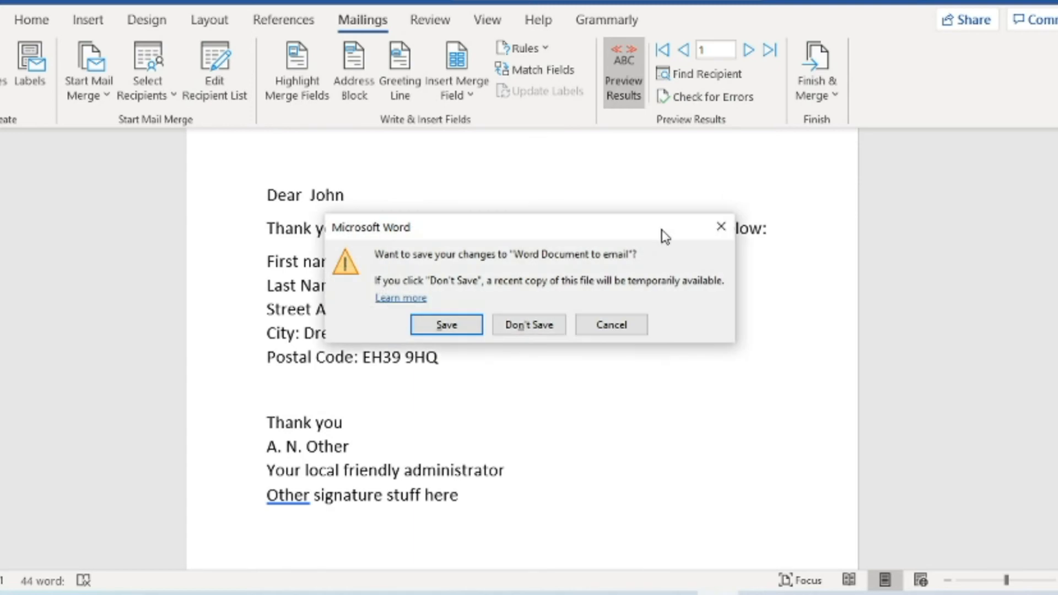
{"action": "left_click", "coordinate": [453, 328]}
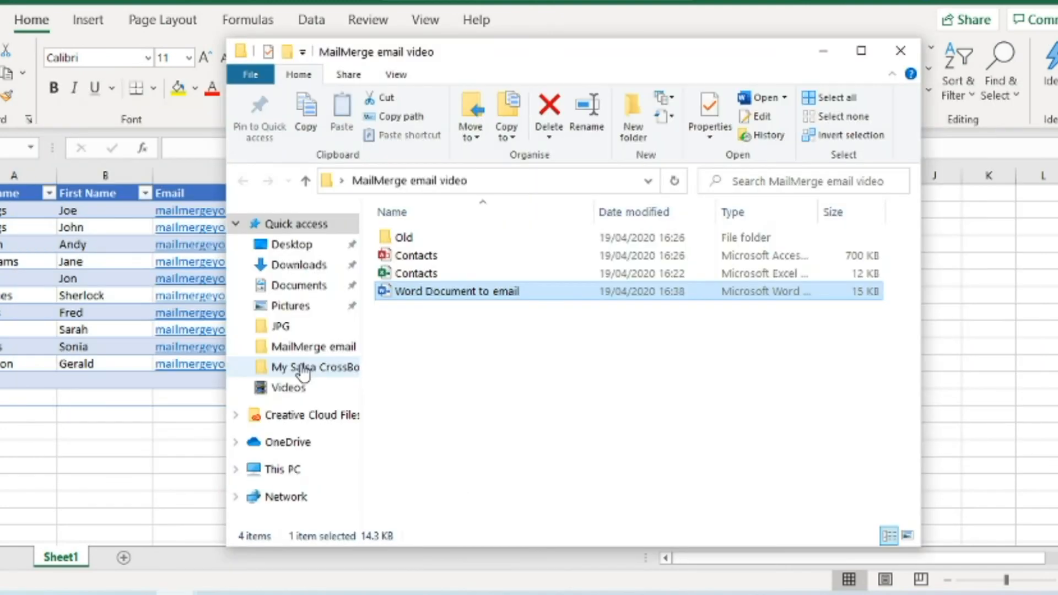
Reopen "Word Document to email" from the MailMerge email video folder and allow its SQL command to load the data.
{"action": "left_click", "coordinate": [459, 348]}
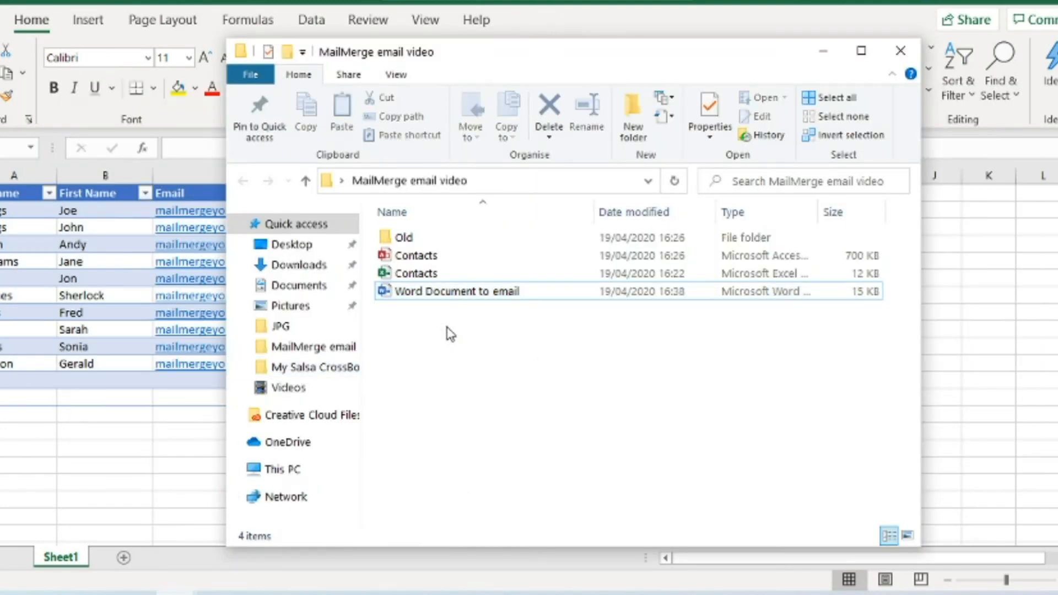
{"action": "double_click", "coordinate": [408, 291]}
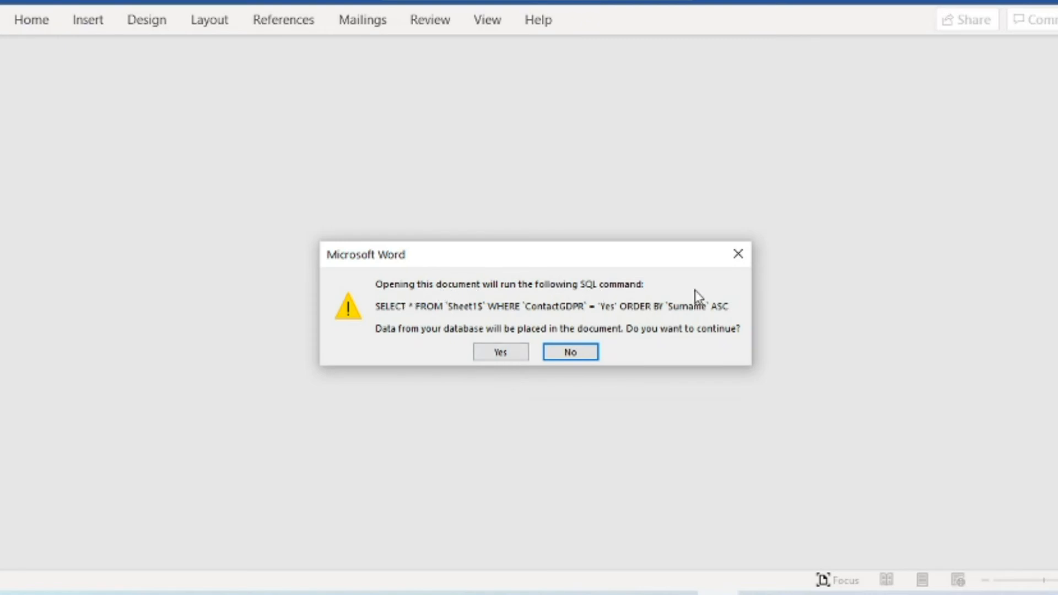
{"action": "left_click", "coordinate": [501, 355]}
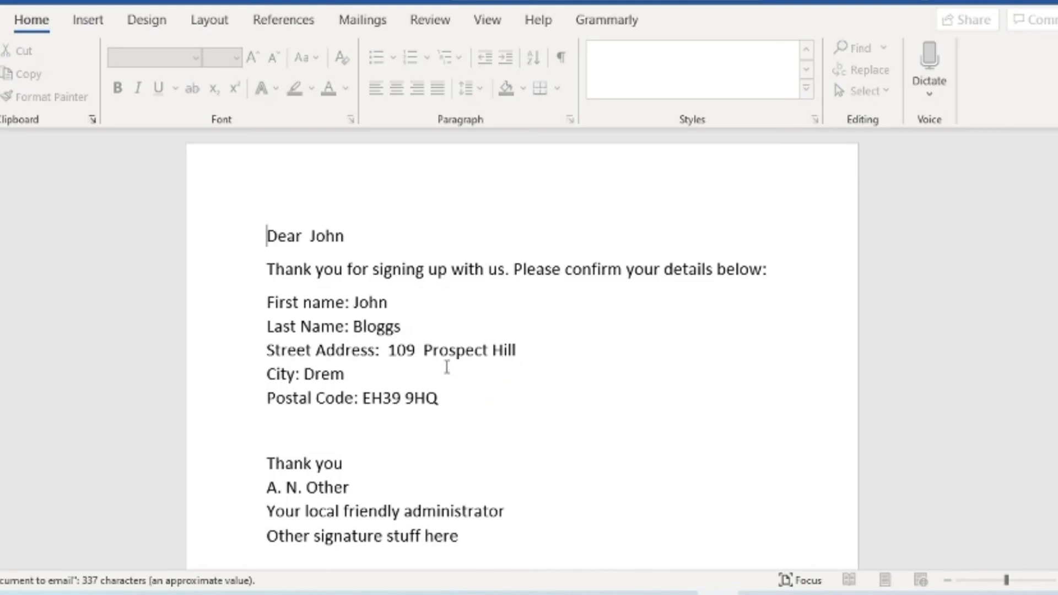
Show the letter's merge fields in place of the previewed results, and restore the results preview.
{"action": "left_click", "coordinate": [374, 26]}
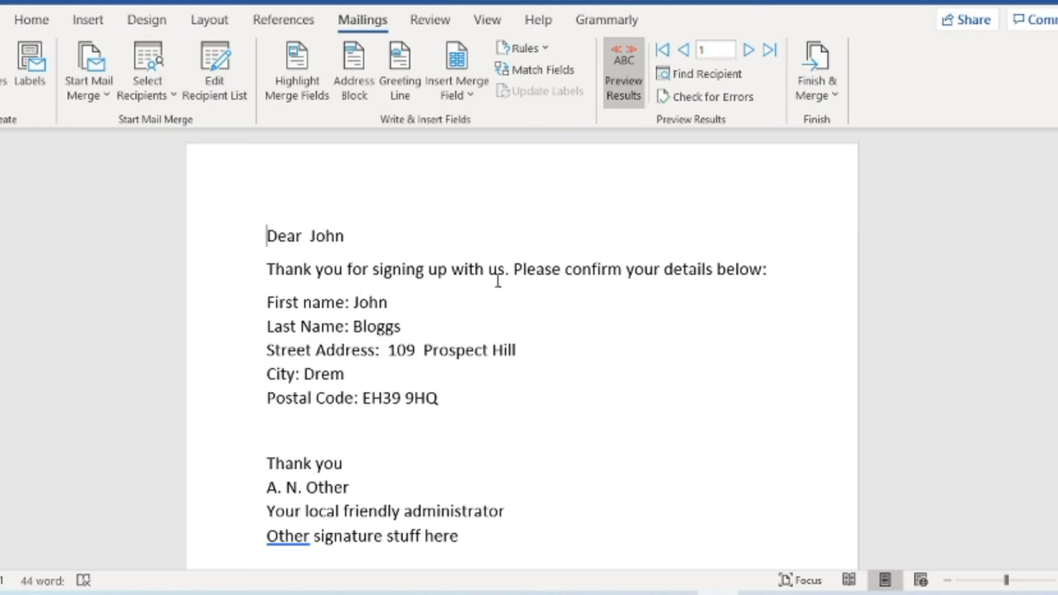
{"action": "left_click", "coordinate": [628, 55]}
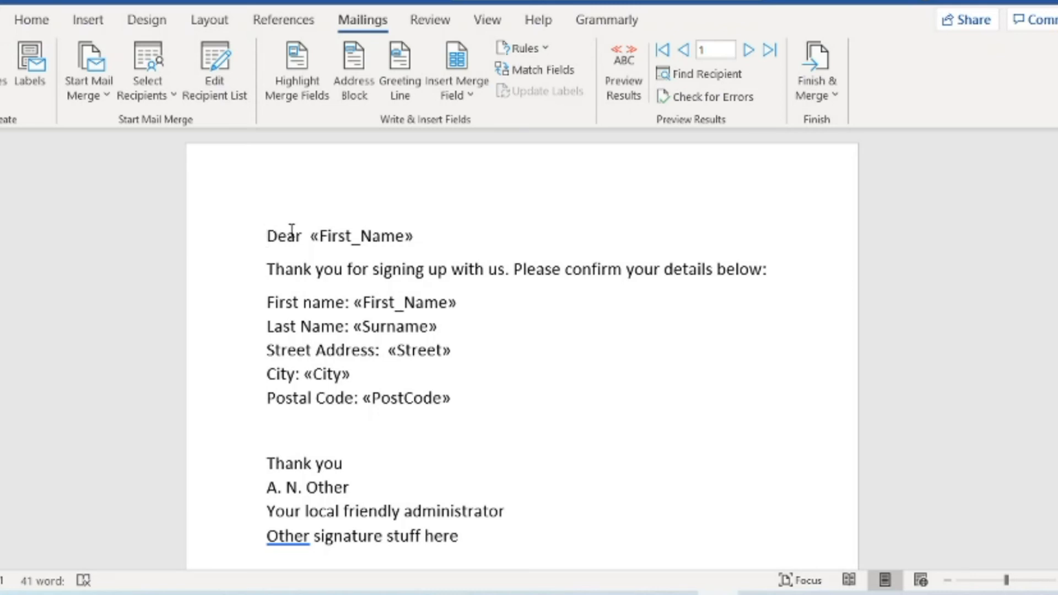
{"action": "left_click", "coordinate": [620, 77]}
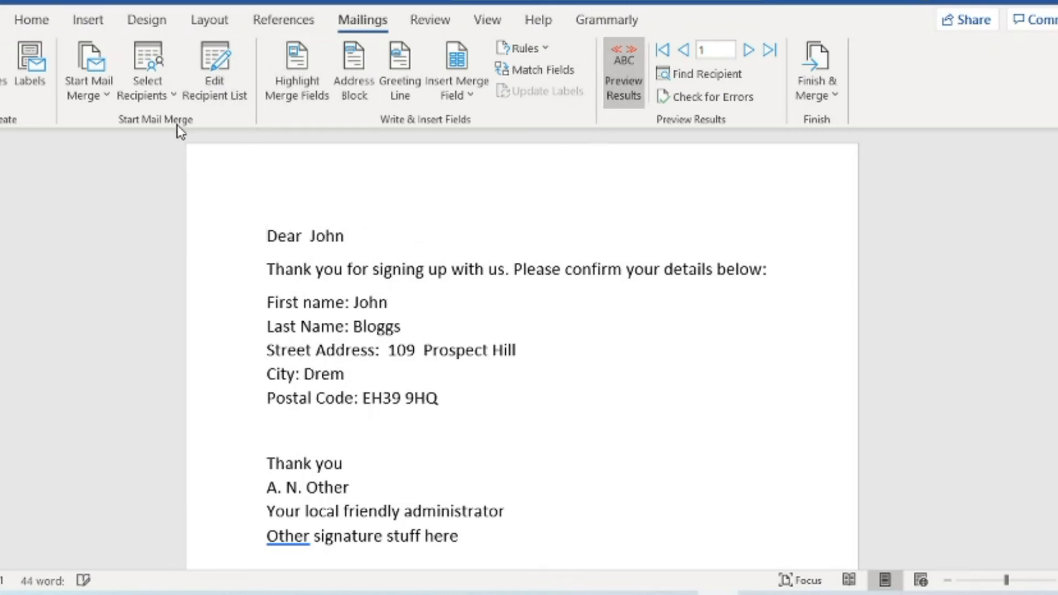
Examine the saved recipient list, including its ContactGDPR column, and close it without changes.
{"action": "left_click", "coordinate": [211, 78]}
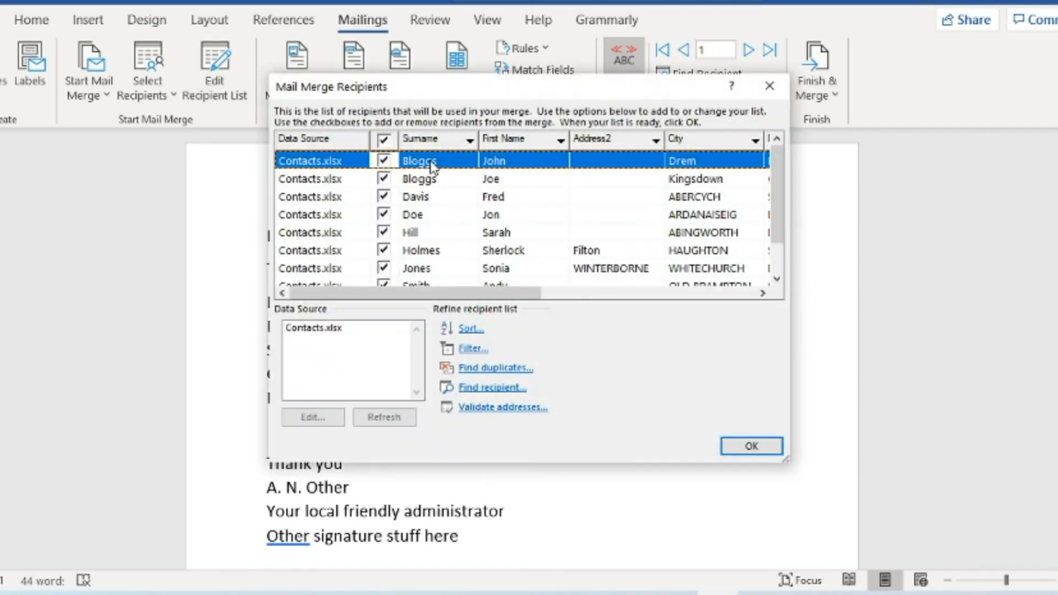
{"action": "scroll", "coordinate": [463, 212], "scroll_direction": "down", "scroll_amount": 1}
{"action": "left_click_drag", "start_coordinate": [427, 295], "coordinate": [652, 302]}
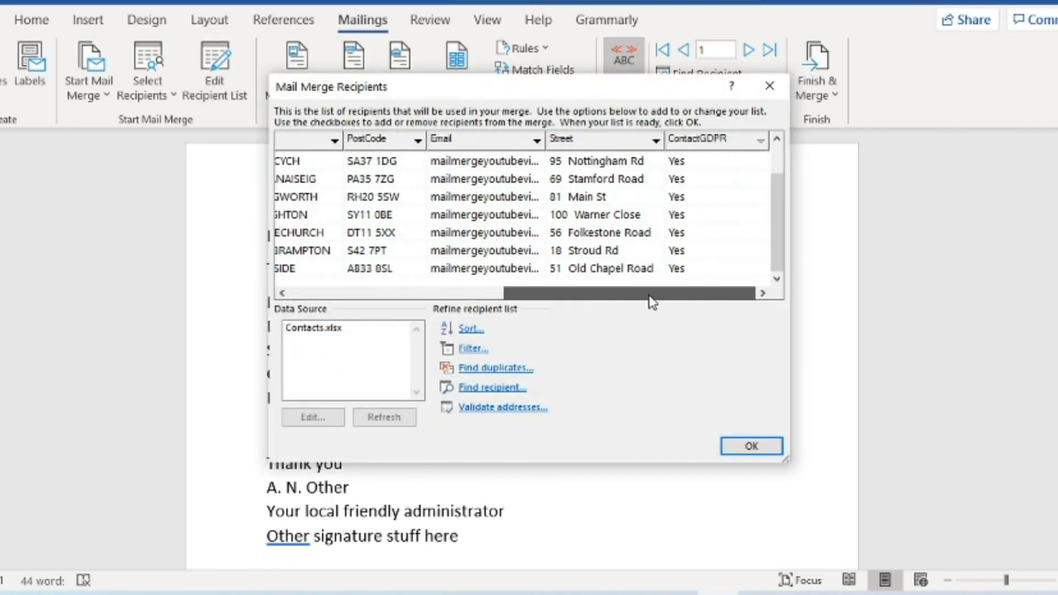
{"action": "scroll", "coordinate": [657, 219], "scroll_direction": "up", "scroll_amount": 1}
{"action": "scroll", "coordinate": [623, 215], "scroll_direction": "down", "scroll_amount": 1}
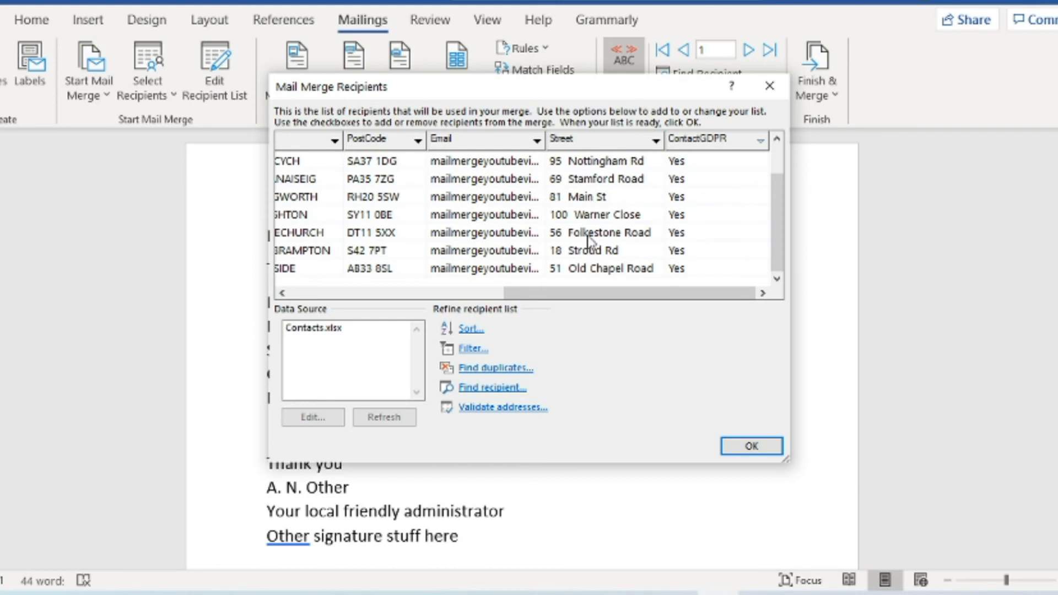
{"action": "left_click_drag", "start_coordinate": [655, 291], "coordinate": [375, 310]}
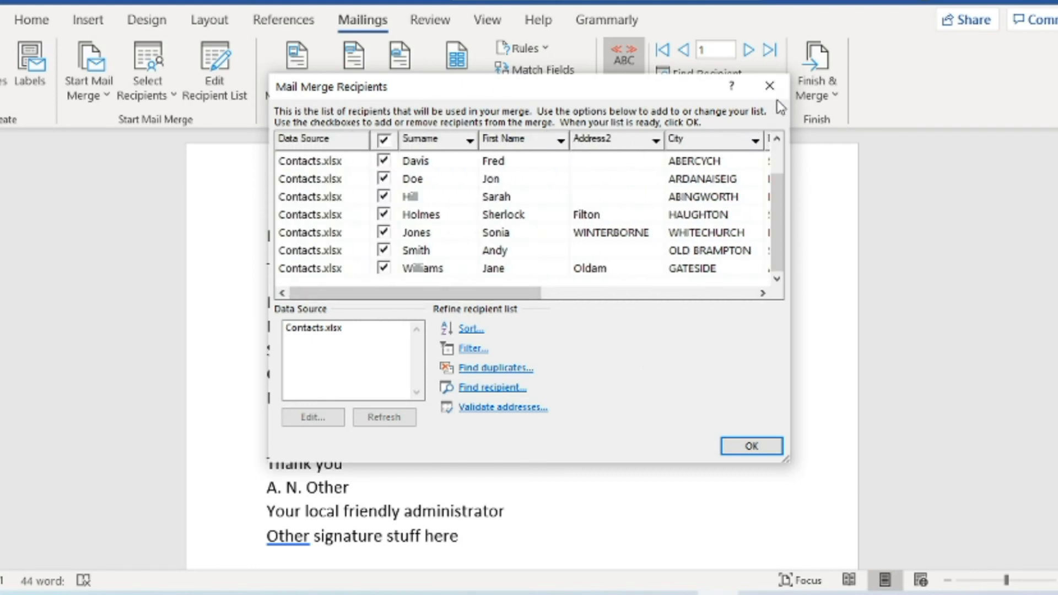
{"action": "left_click", "coordinate": [769, 85]}
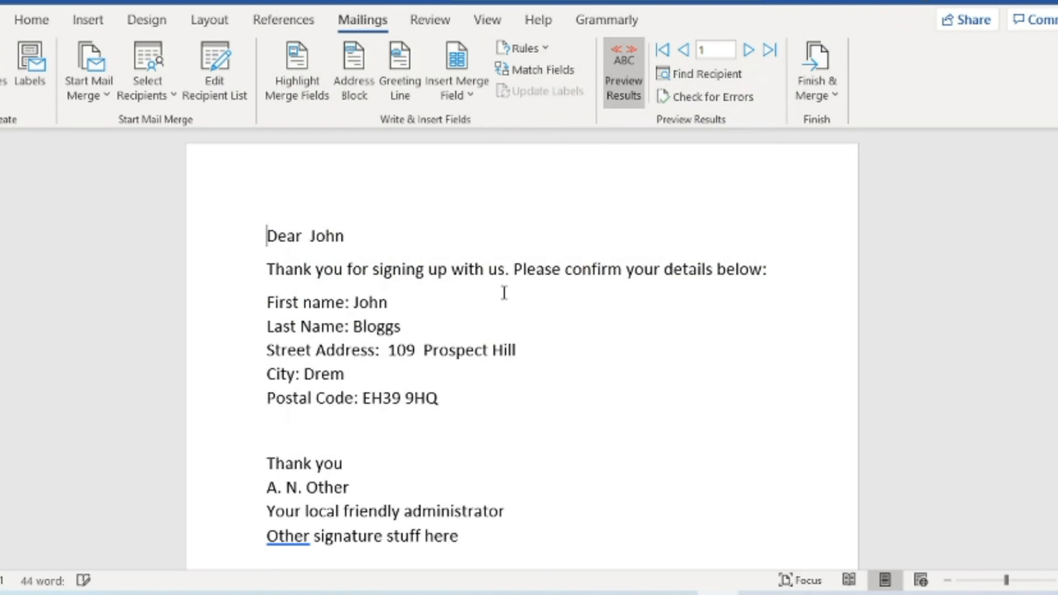
Turn off the results preview and use Contacts Query from the Contacts Access database as the existing recipient list.
{"action": "left_click", "coordinate": [638, 104]}
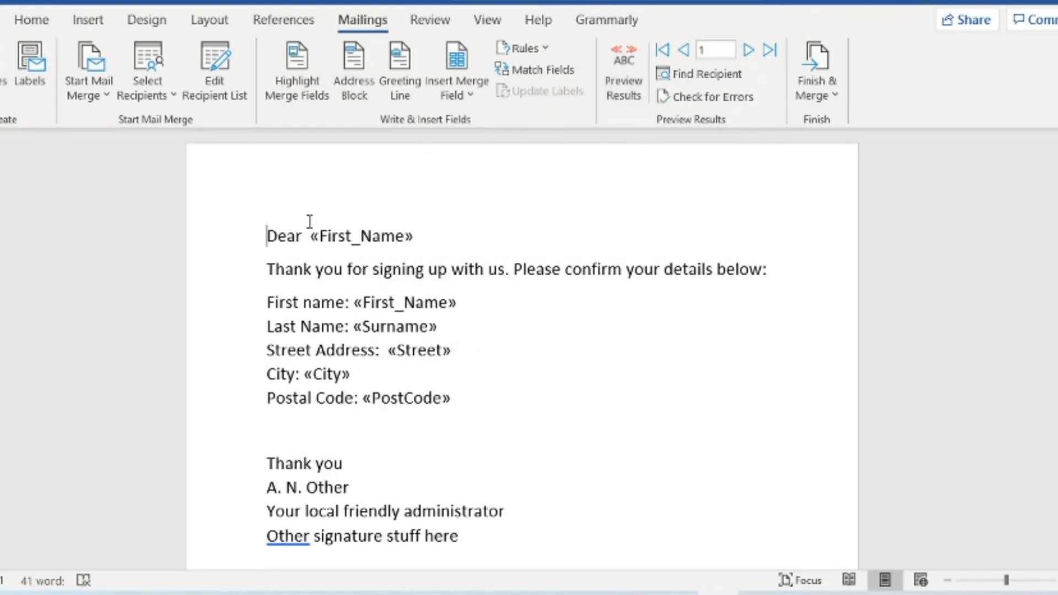
{"action": "left_click", "coordinate": [147, 89]}
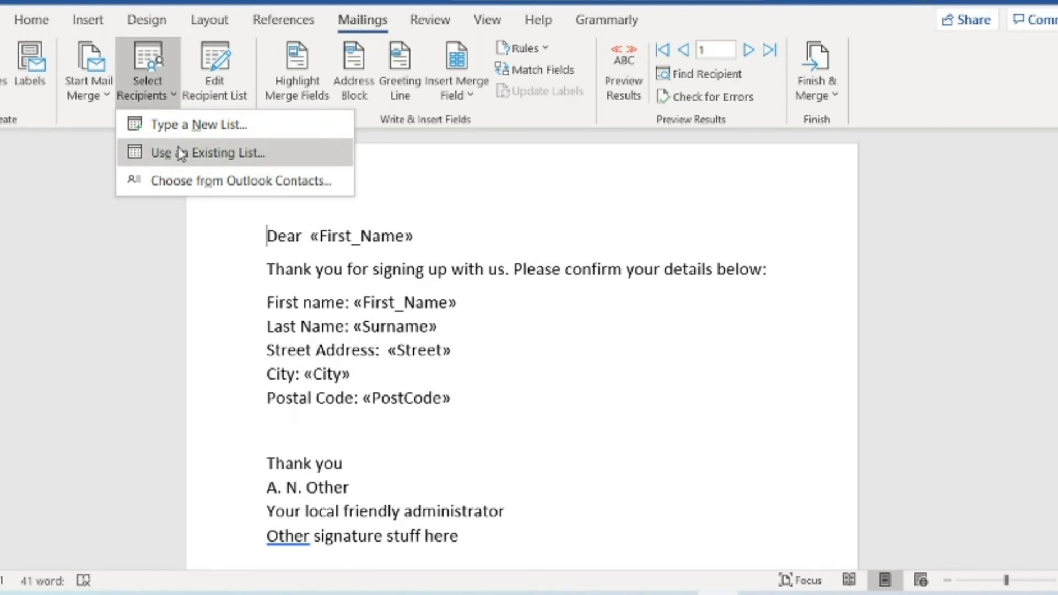
{"action": "left_click", "coordinate": [182, 154]}
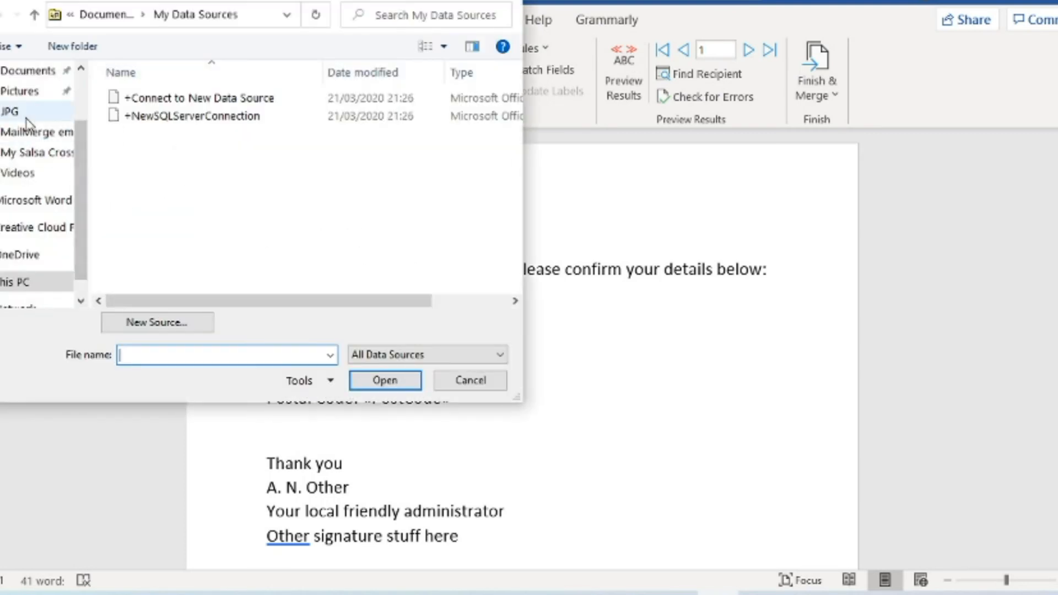
{"action": "left_click", "coordinate": [33, 135]}
{"action": "left_click", "coordinate": [132, 114]}
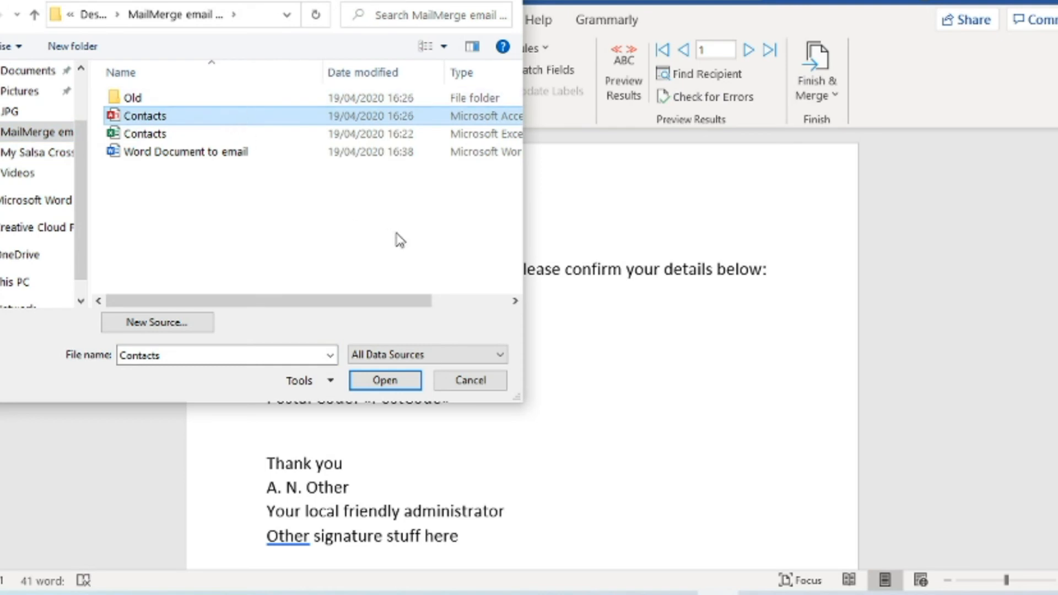
{"action": "left_click", "coordinate": [378, 384]}
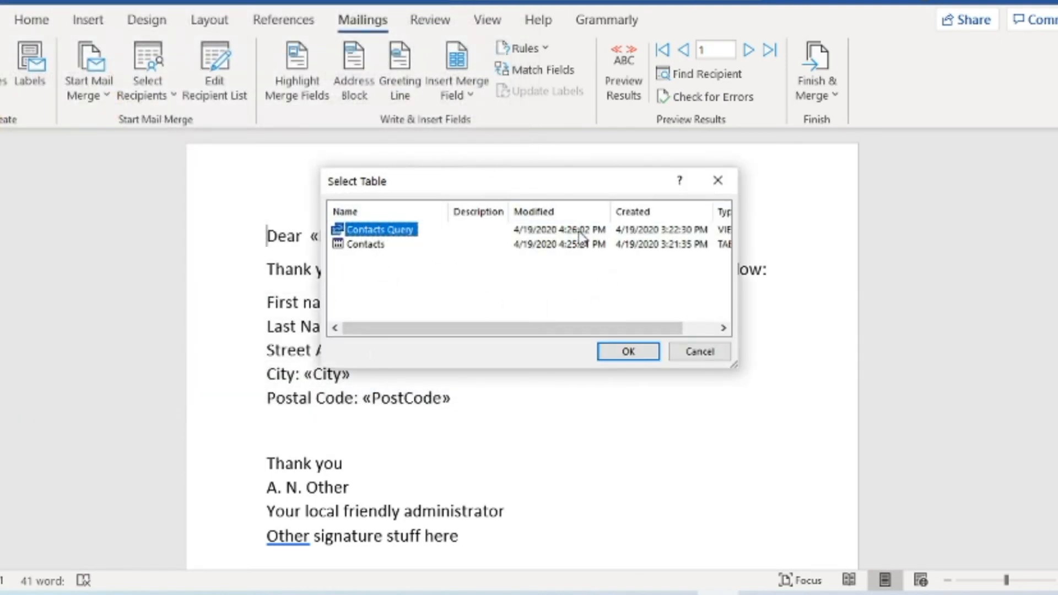
{"action": "left_click", "coordinate": [364, 248]}
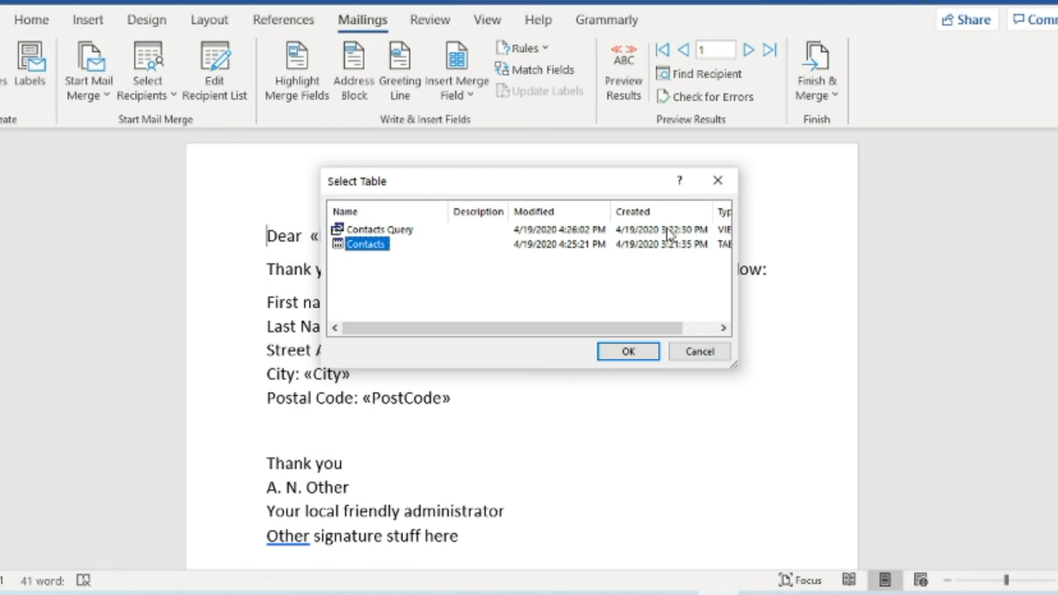
{"action": "left_click", "coordinate": [375, 230]}
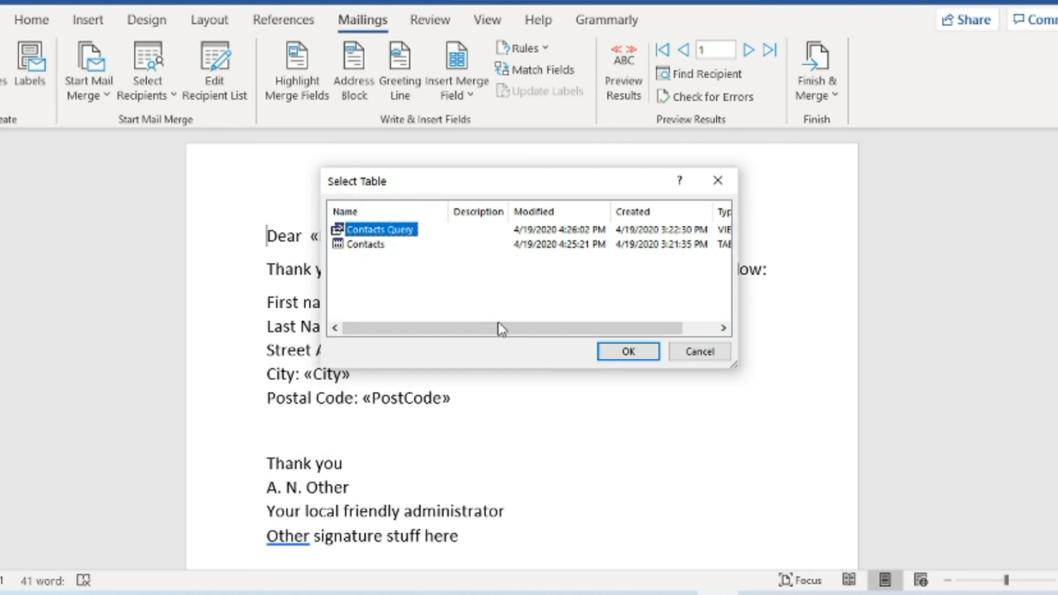
{"action": "left_click", "coordinate": [629, 352]}
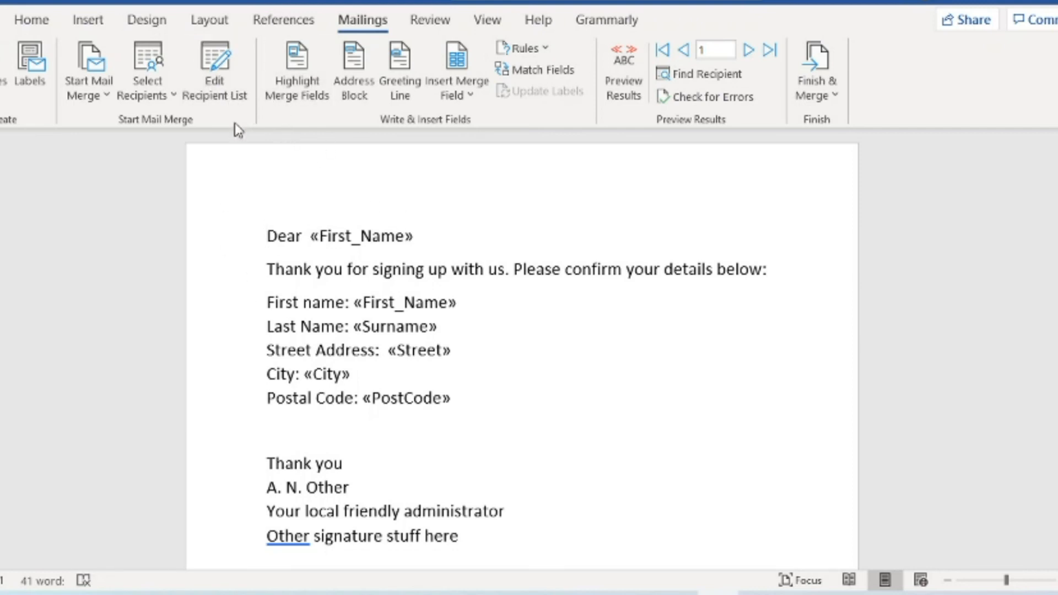
Review the recipients from the Access data source and accept the list.
{"action": "left_click", "coordinate": [215, 74]}
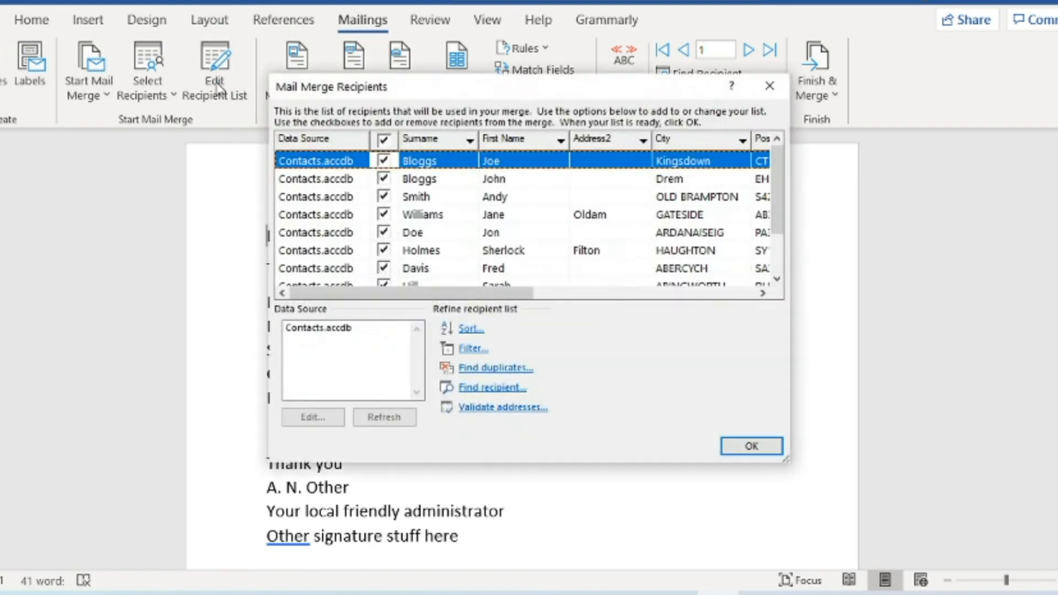
{"action": "left_click_drag", "start_coordinate": [455, 294], "coordinate": [422, 312]}
{"action": "left_click", "coordinate": [729, 448]}
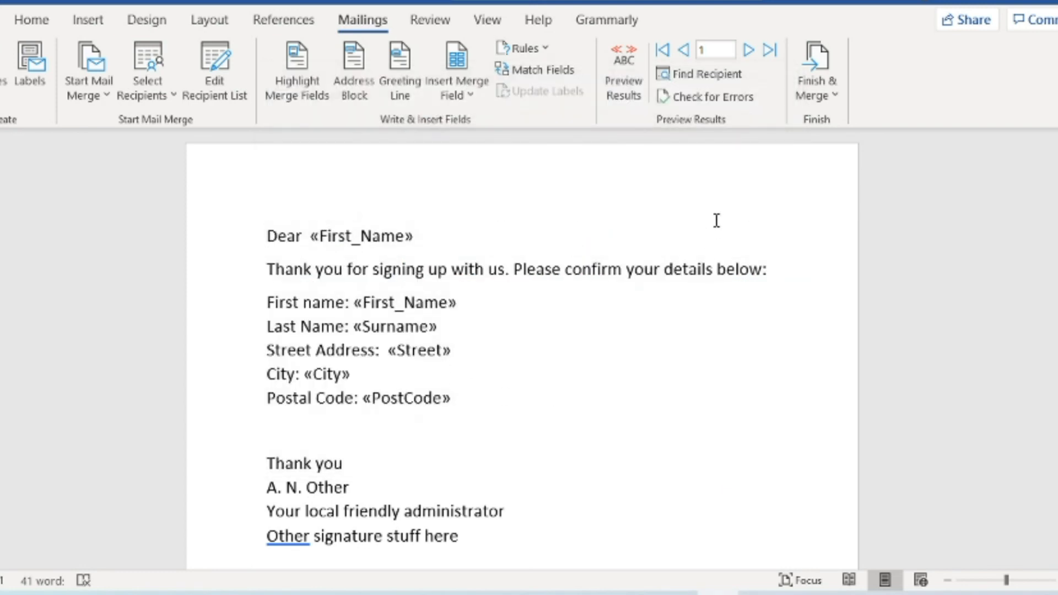
Preview the merged letters one by one from the first record through record 10.
{"action": "left_click", "coordinate": [639, 55]}
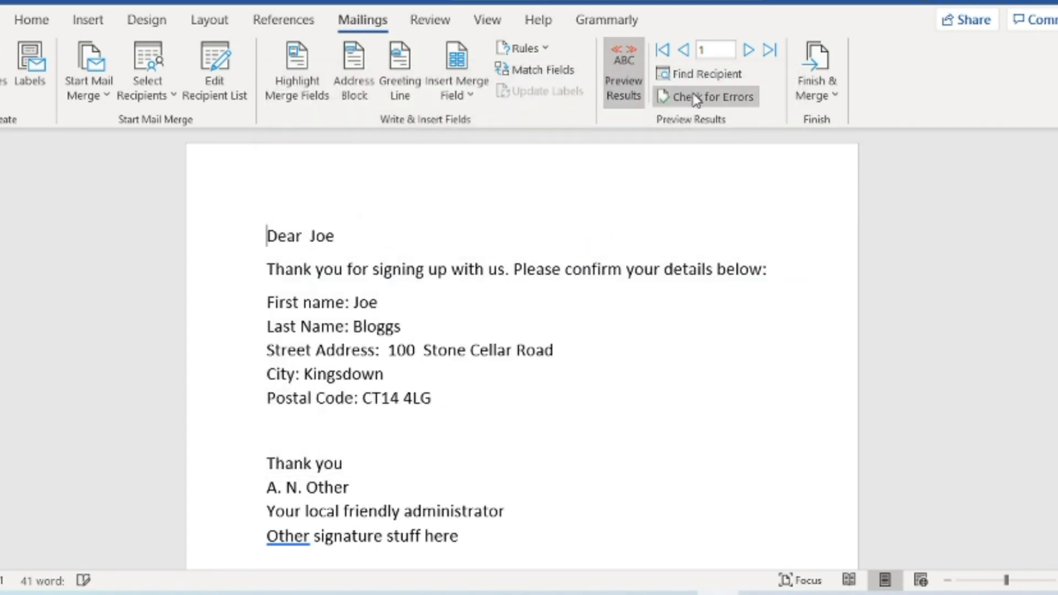
{"action": "left_click", "coordinate": [749, 51]}
{"action": "left_click", "coordinate": [749, 51]}
{"action": "left_click", "coordinate": [750, 51]}
{"action": "left_click", "coordinate": [749, 51]}
{"action": "left_click", "coordinate": [750, 52]}
{"action": "left_click", "coordinate": [750, 51]}
{"action": "left_click", "coordinate": [749, 51]}
{"action": "left_click", "coordinate": [749, 51]}
{"action": "left_click", "coordinate": [749, 52]}
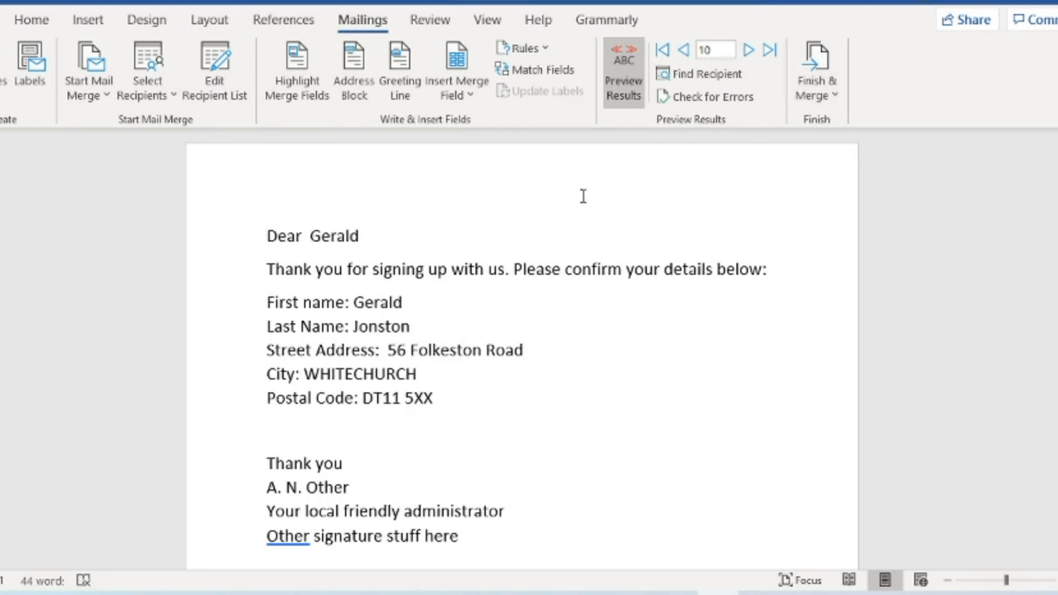
Filter the Access recipient list to records whose ContactGDPR field is equal to Yes.
{"action": "left_click", "coordinate": [211, 81]}
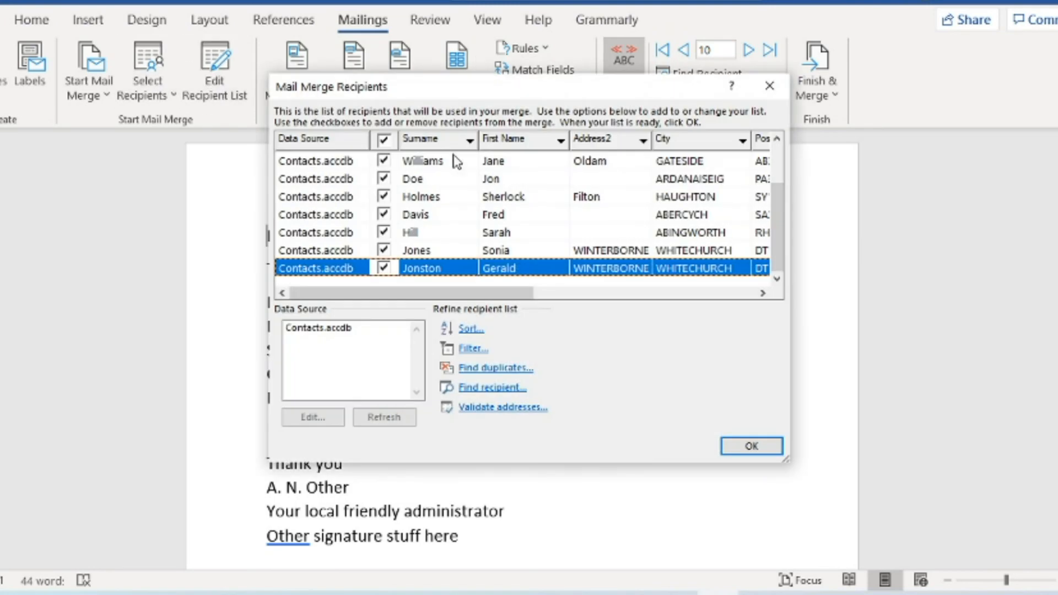
{"action": "left_click", "coordinate": [460, 353]}
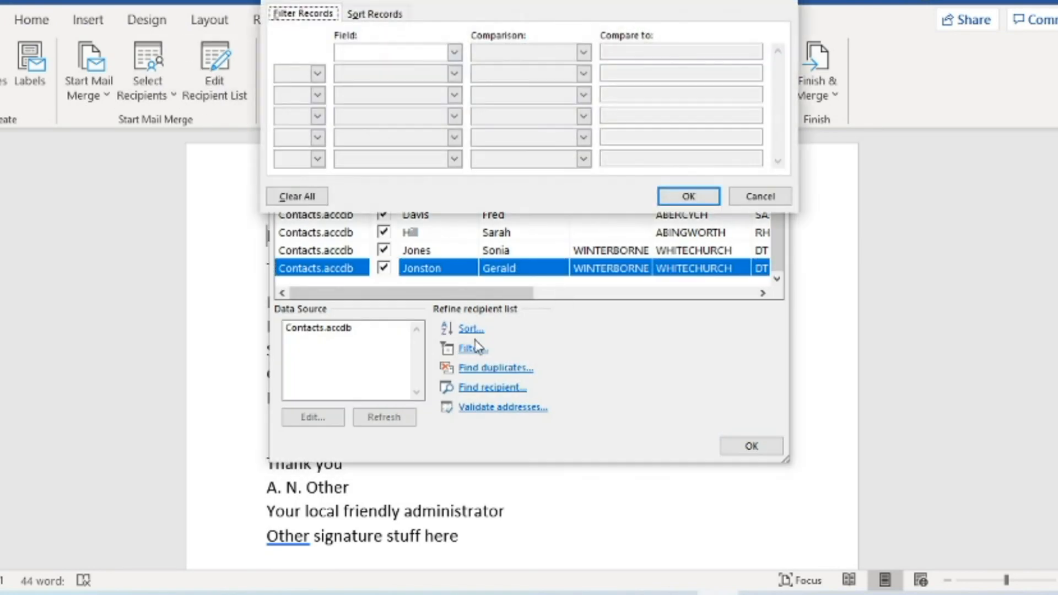
{"action": "left_click", "coordinate": [397, 57]}
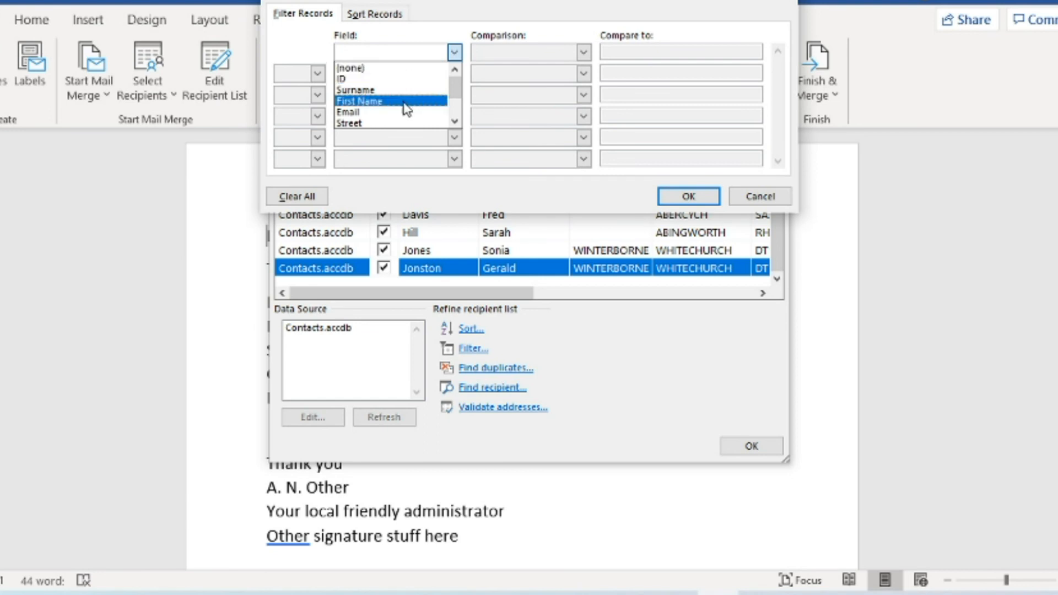
{"action": "scroll", "coordinate": [406, 104], "scroll_direction": "down", "scroll_amount": 2}
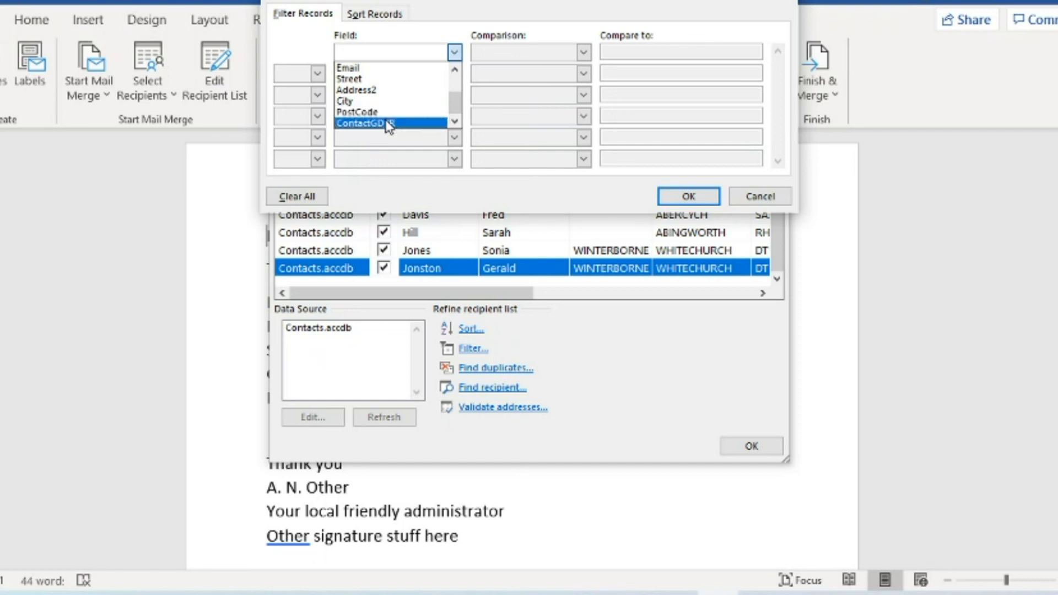
{"action": "left_click", "coordinate": [385, 123]}
{"action": "type", "text": "Yes"}
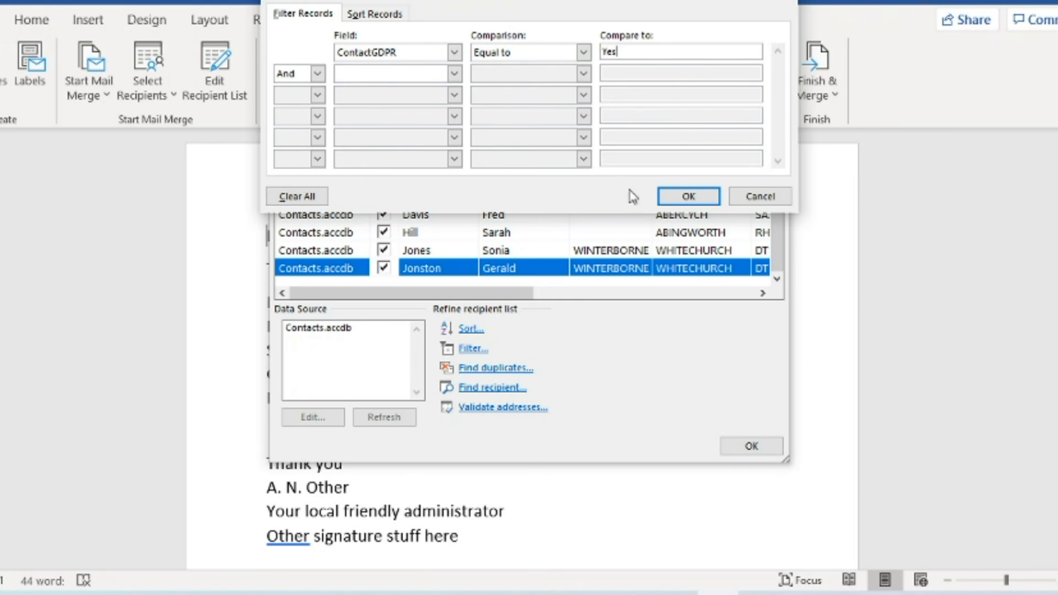
{"action": "left_click", "coordinate": [682, 198]}
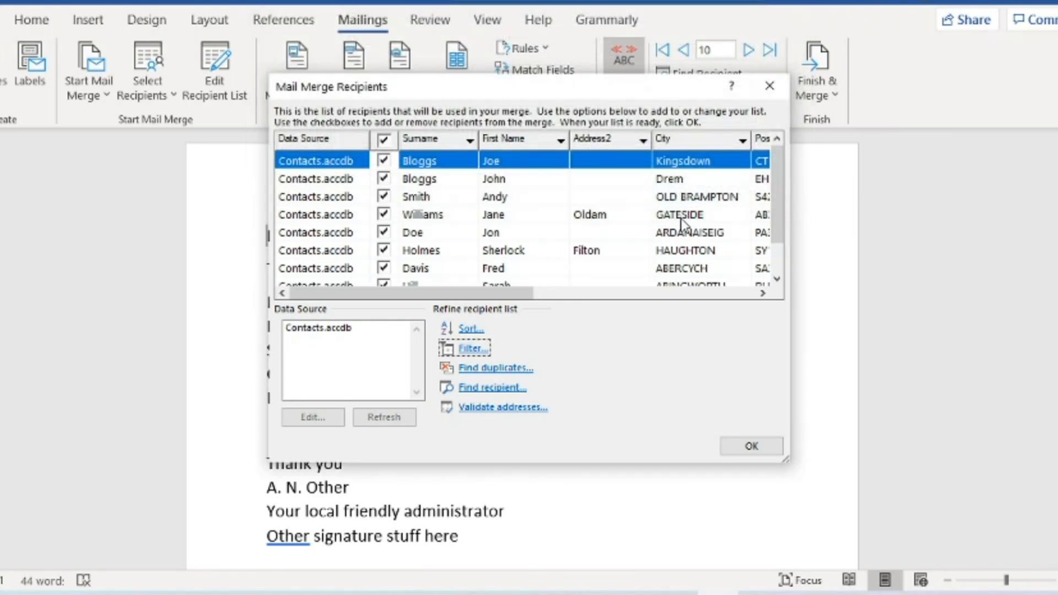
Review the filtered Access recipients down to the end of the list and accept the recipient list.
{"action": "scroll", "coordinate": [745, 269], "scroll_direction": "down", "scroll_amount": 1}
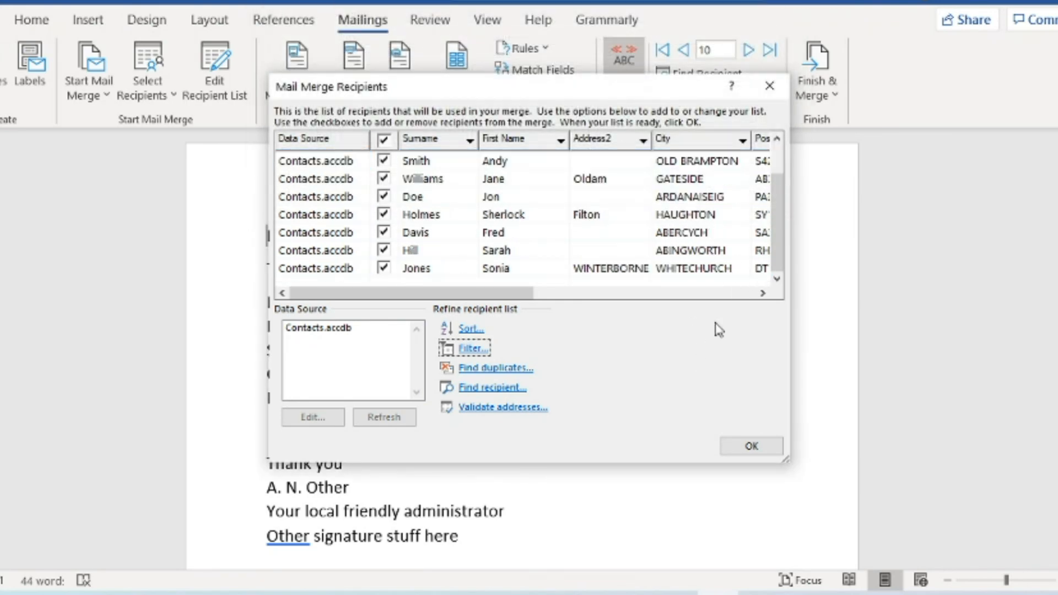
{"action": "left_click", "coordinate": [738, 453]}
Preview the merged letters for the filtered recipients one by one from the last record back to record 1.
{"action": "left_click", "coordinate": [770, 50]}
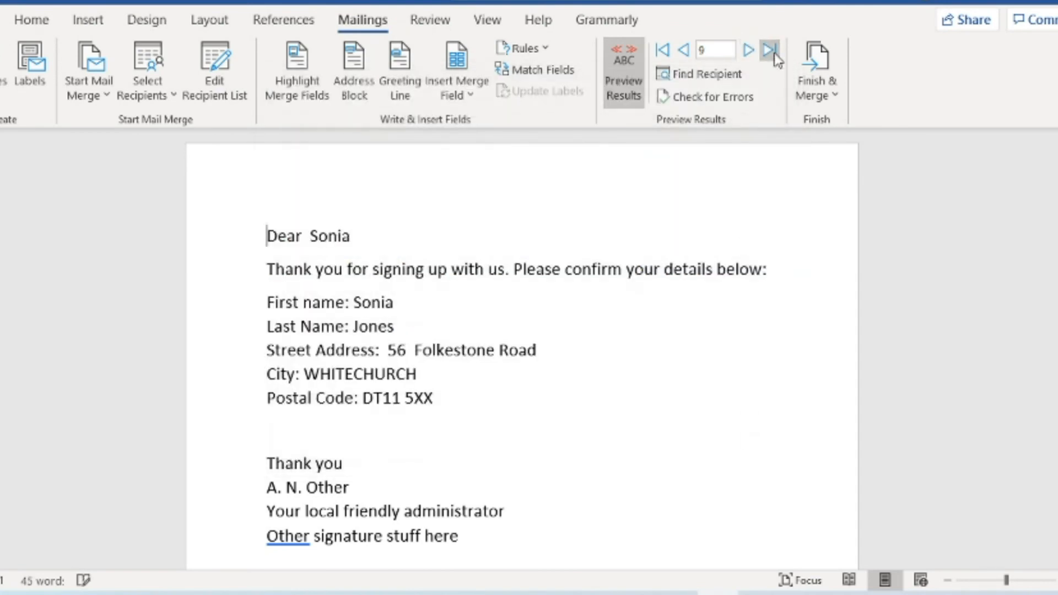
{"action": "left_click", "coordinate": [683, 50]}
{"action": "left_click", "coordinate": [683, 51]}
{"action": "left_click", "coordinate": [683, 50]}
{"action": "left_click", "coordinate": [683, 51]}
{"action": "left_click", "coordinate": [683, 51]}
{"action": "left_click", "coordinate": [684, 51]}
{"action": "left_click", "coordinate": [683, 51]}
{"action": "left_click", "coordinate": [684, 51]}
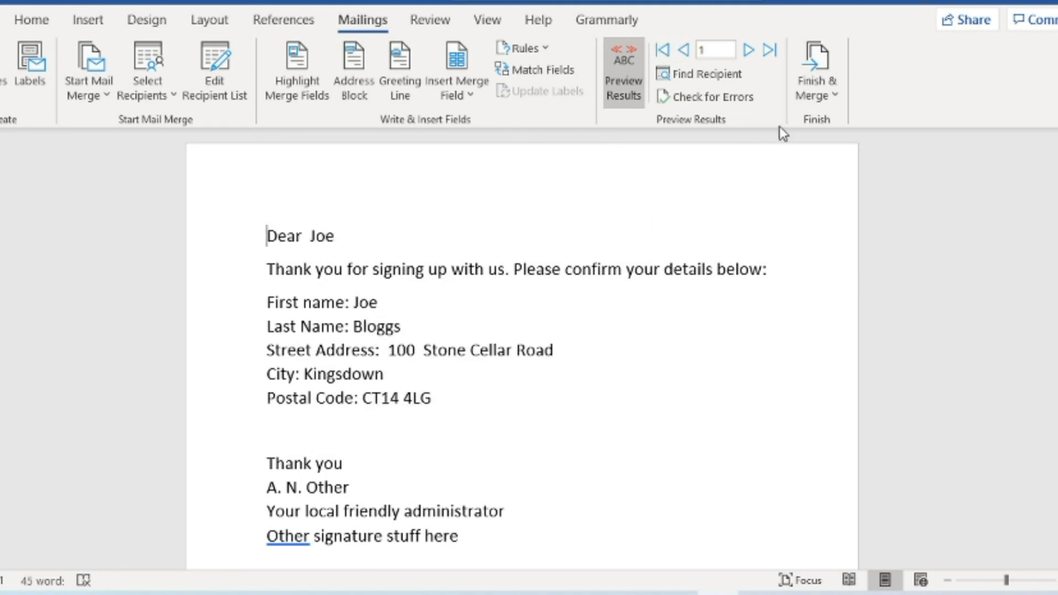
{"action": "left_click", "coordinate": [817, 82]}
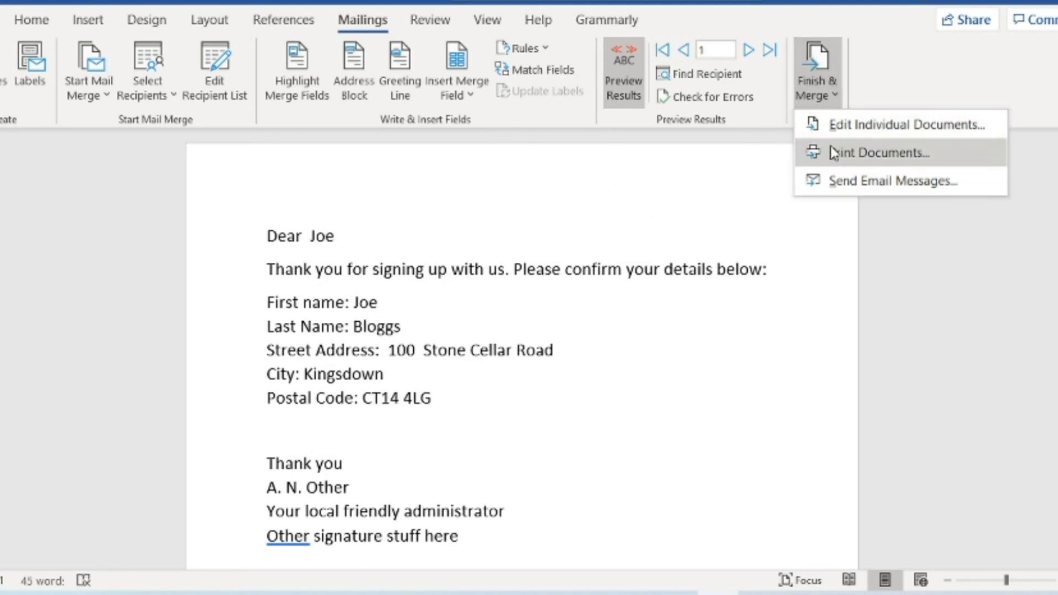
{"action": "left_click", "coordinate": [604, 246]}
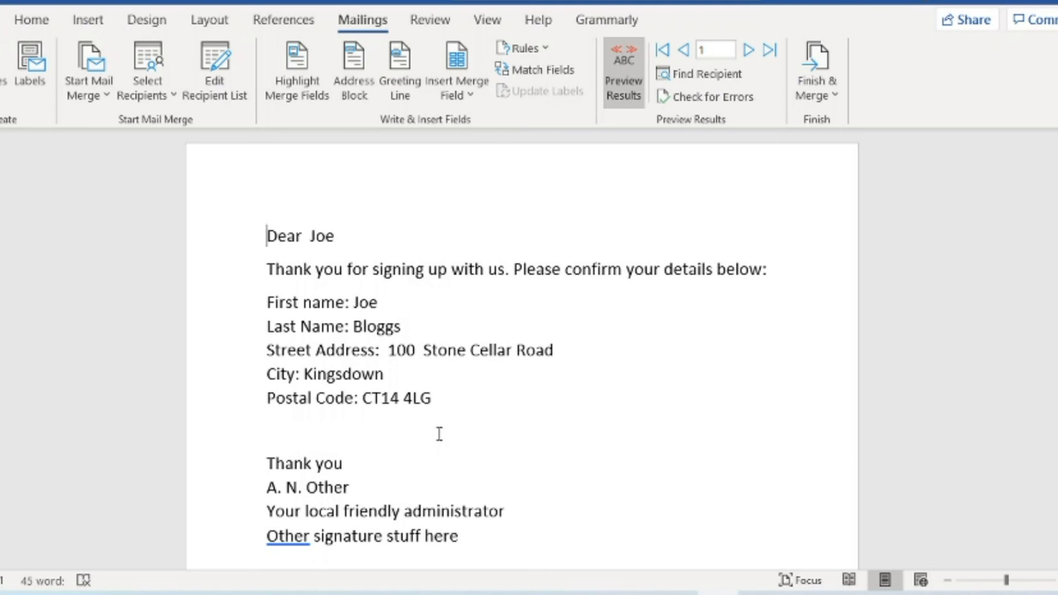
{"action": "scroll", "coordinate": [439, 441], "scroll_direction": "down", "scroll_amount": 2}
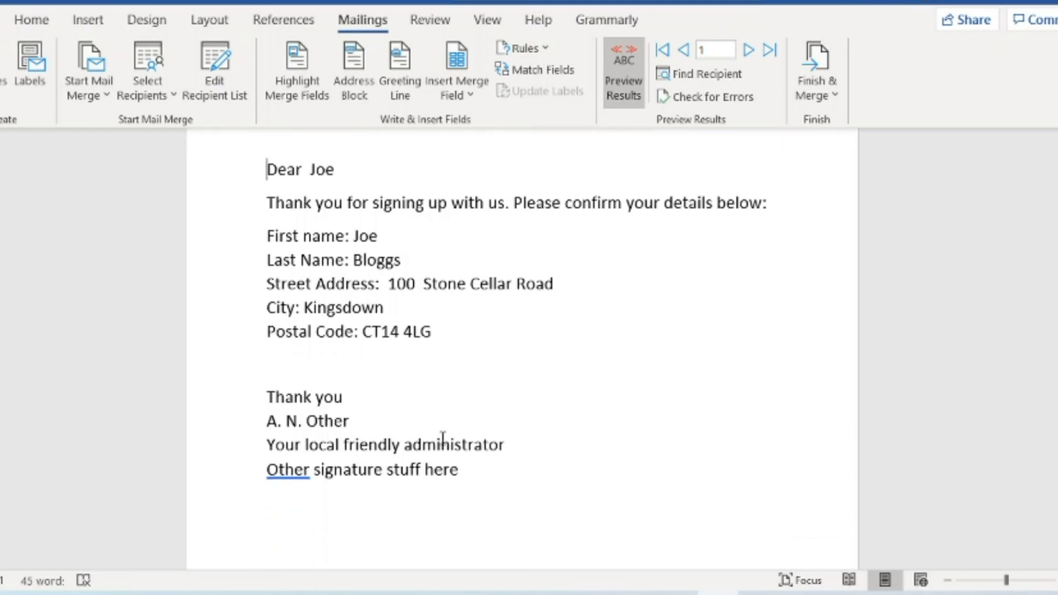
{"action": "scroll", "coordinate": [421, 486], "scroll_direction": "up", "scroll_amount": 2}
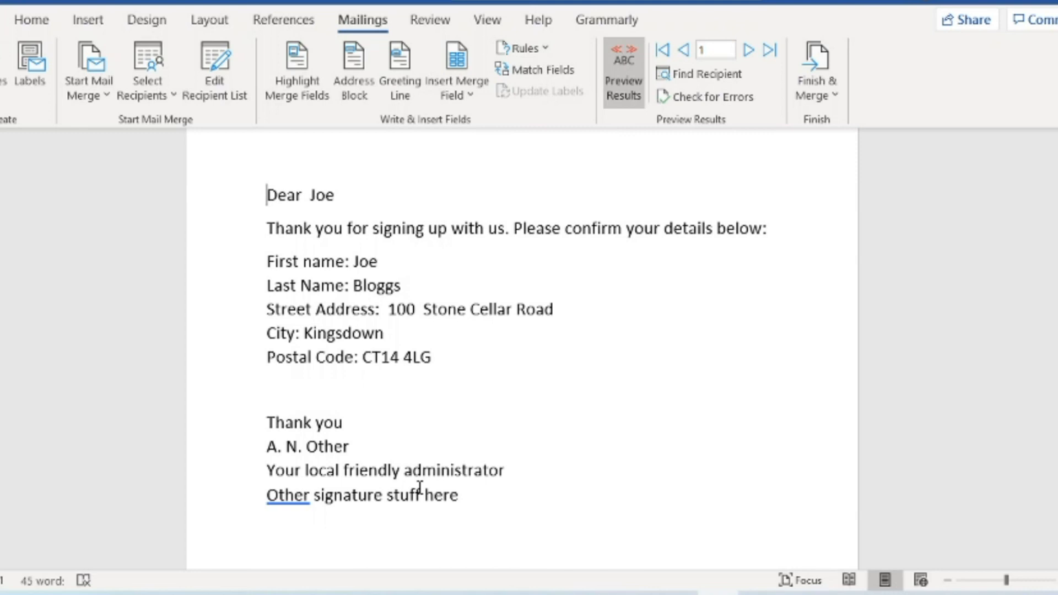
{"action": "scroll", "coordinate": [449, 526], "scroll_direction": "down", "scroll_amount": 3}
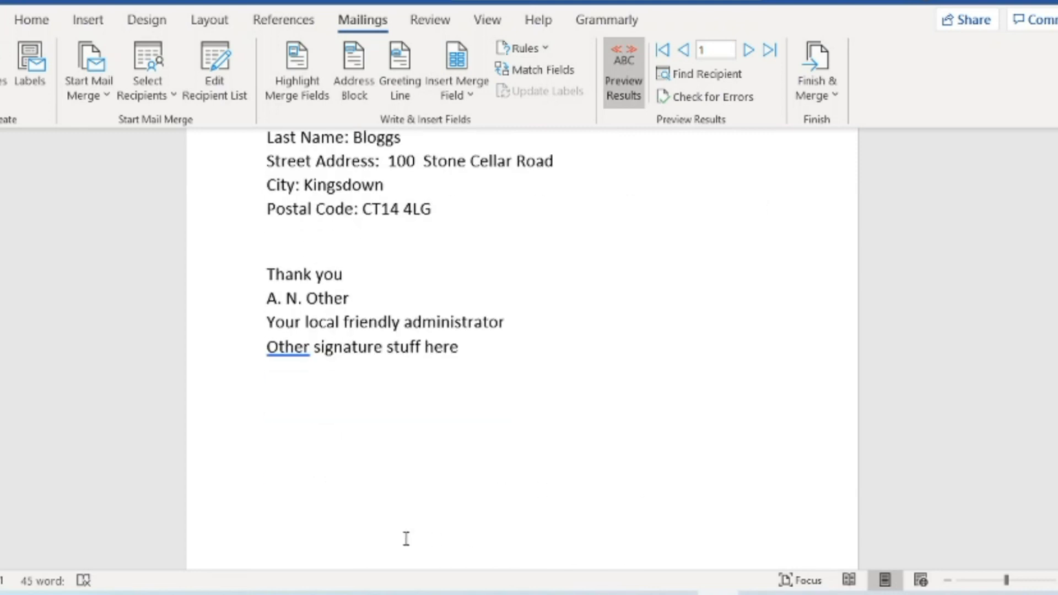
{"action": "left_click", "coordinate": [425, 443]}
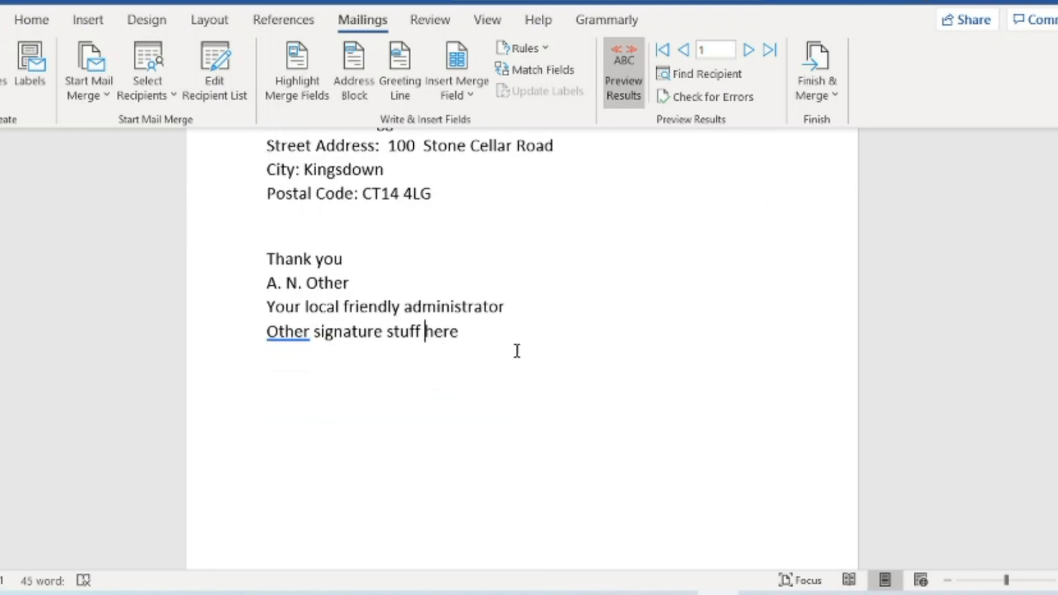
{"action": "scroll", "coordinate": [298, 396], "scroll_direction": "up", "scroll_amount": 3}
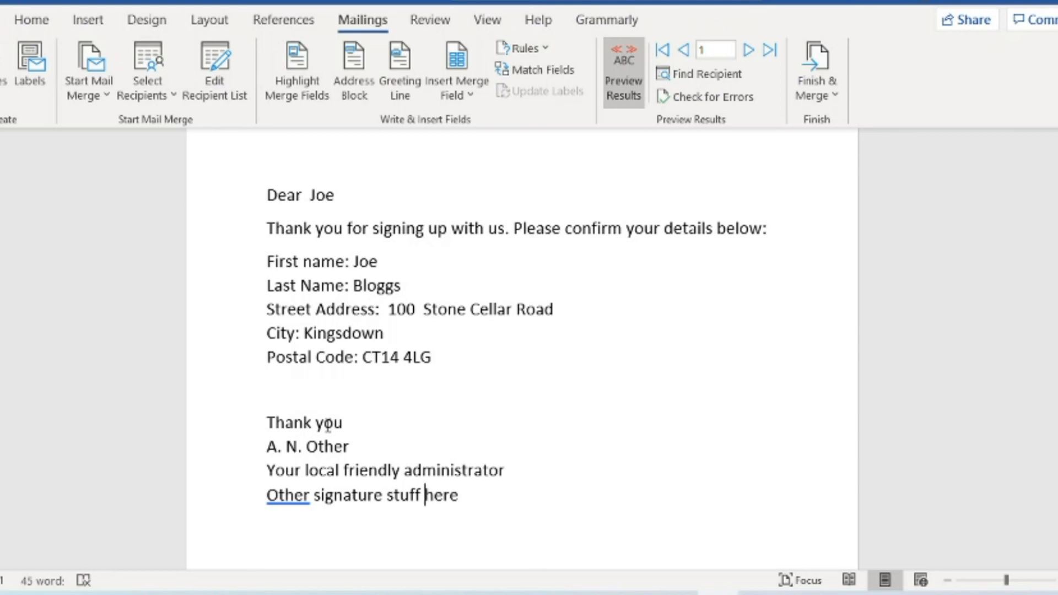
{"action": "left_click", "coordinate": [428, 292]}
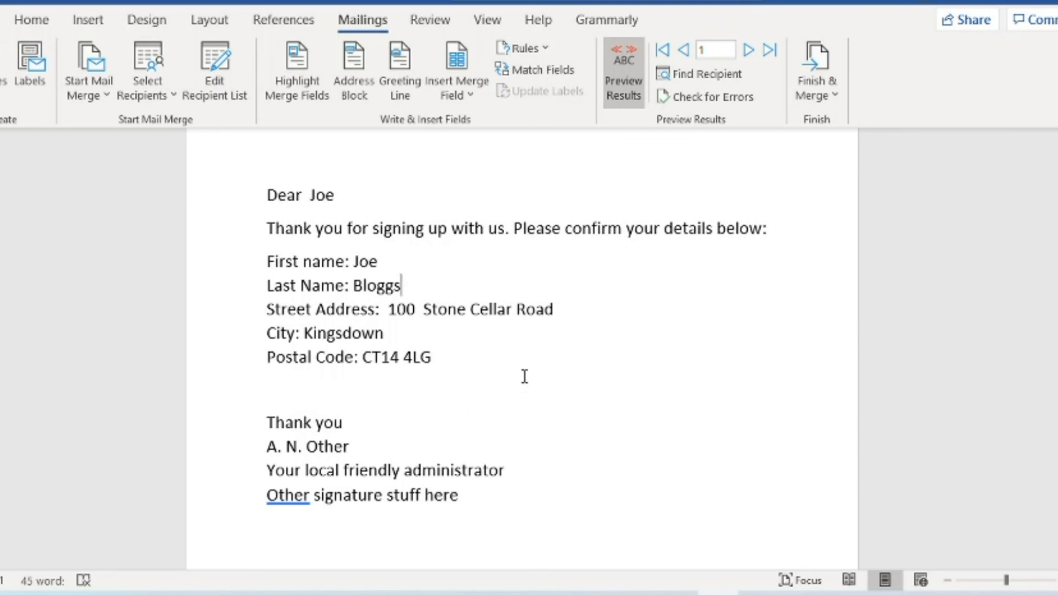